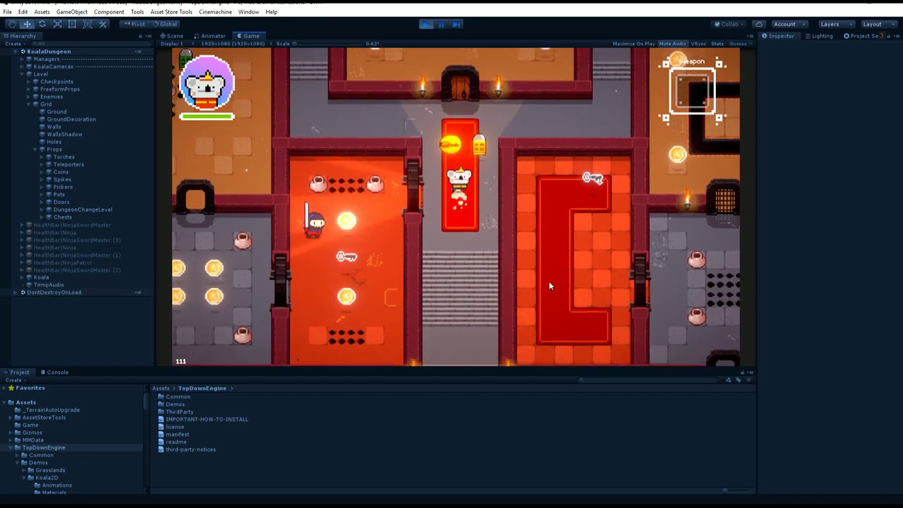
# - Walk the koala onto the rifle pickup, shoot at the ninja, and head up the carpet to the wooden door
pyautogui.press('w')
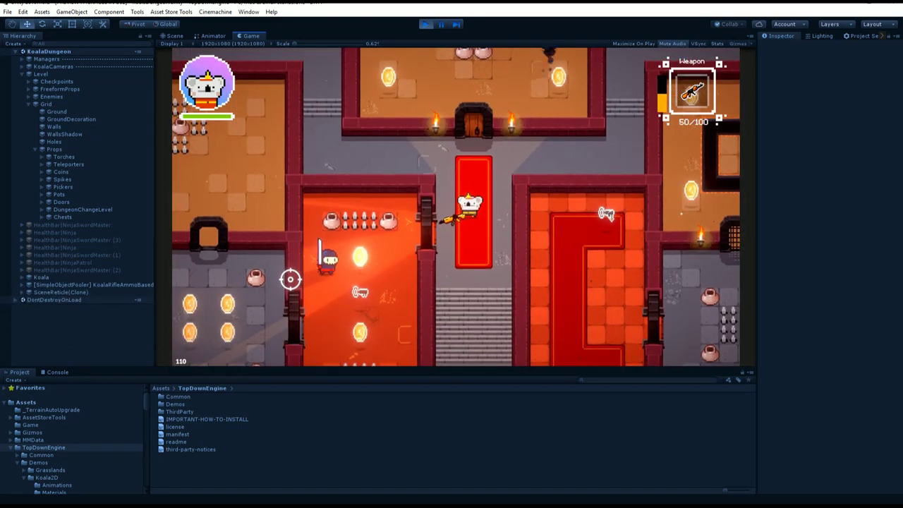
pyautogui.moveTo(288, 281); pyautogui.dragTo(288, 288)
pyautogui.press('a')
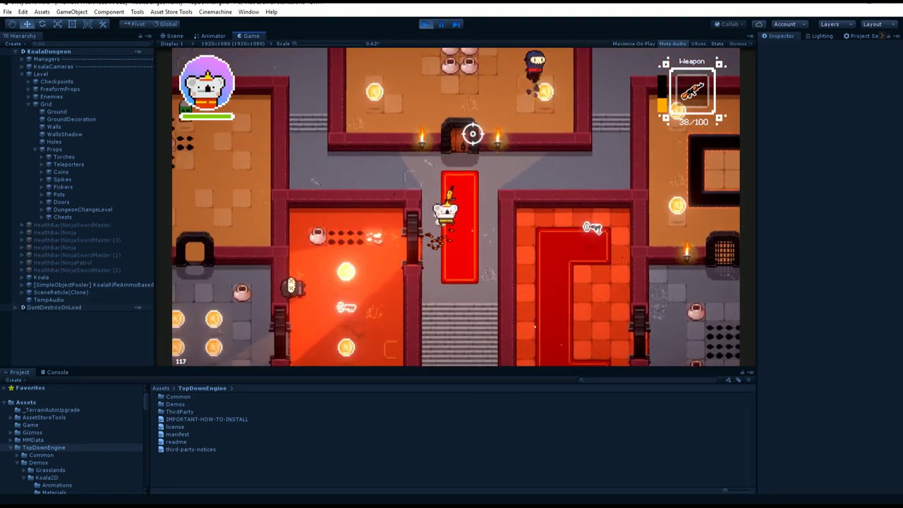
pyautogui.press('d')
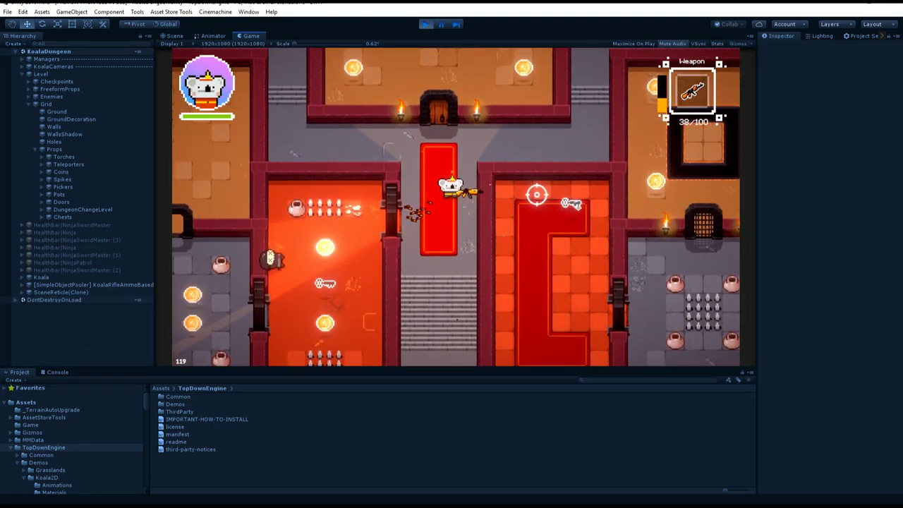
pyautogui.press('w')
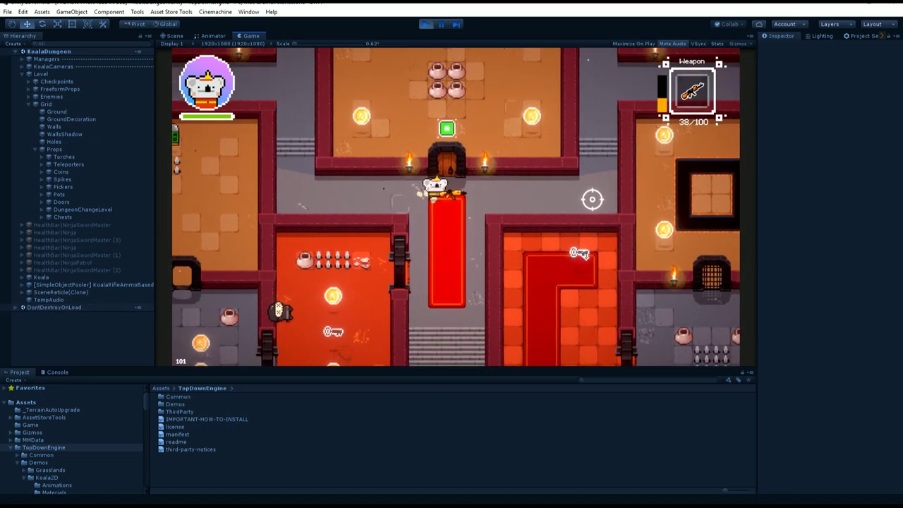
# - Check the inventory, then walk into the orange room firing and collect the key and coin
pyautogui.press('i')
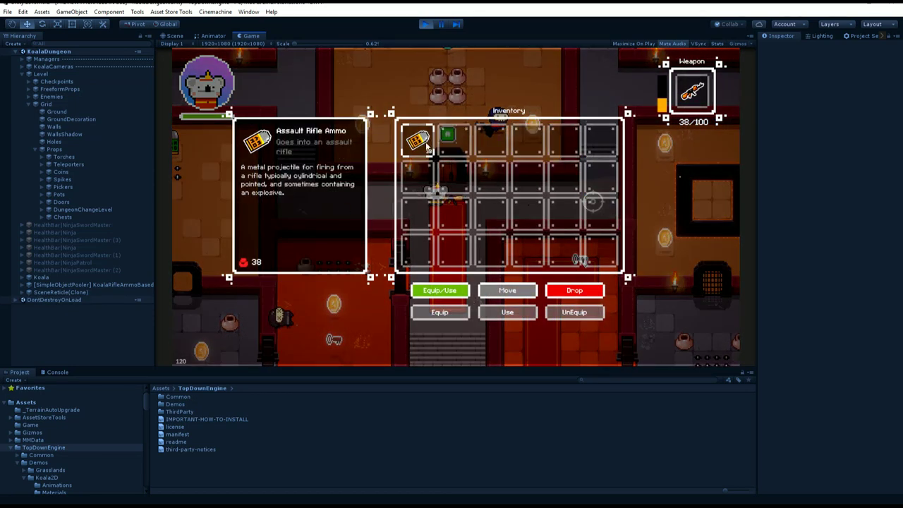
pyautogui.press('i')
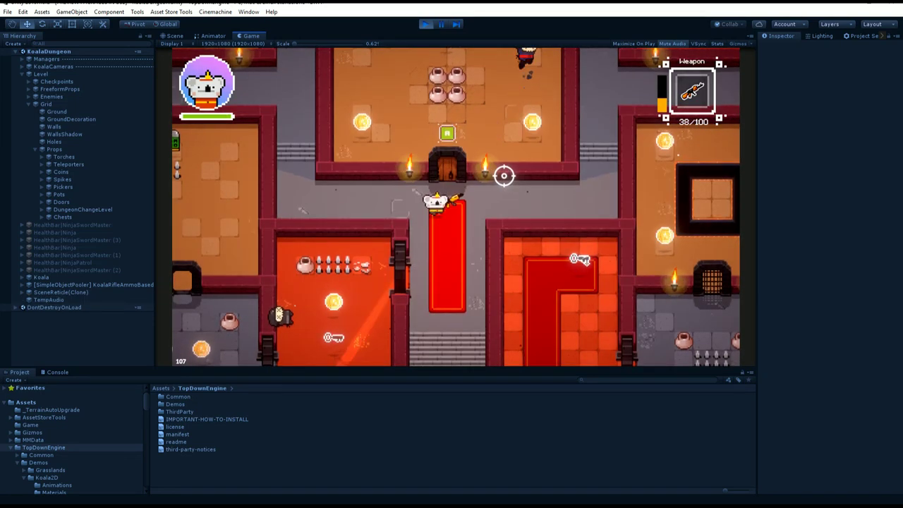
pyautogui.press('a')
pyautogui.press('s')
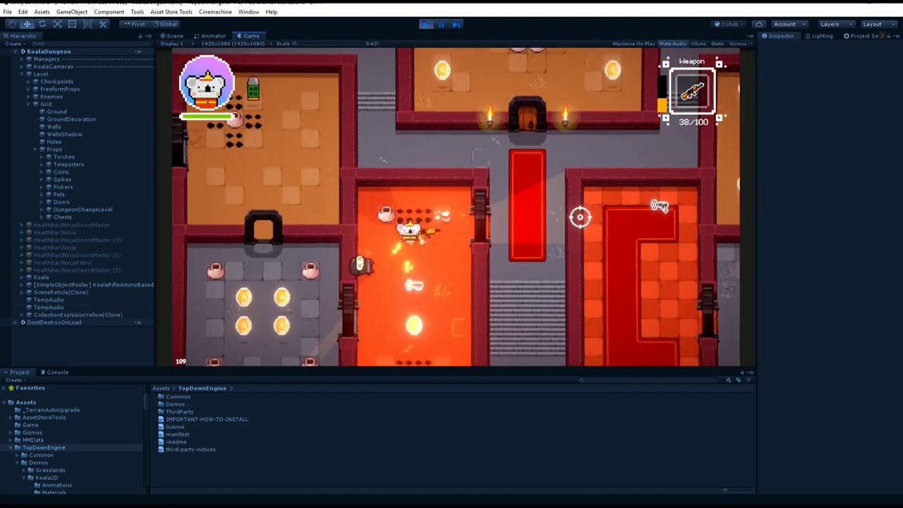
pyautogui.click(416, 216)
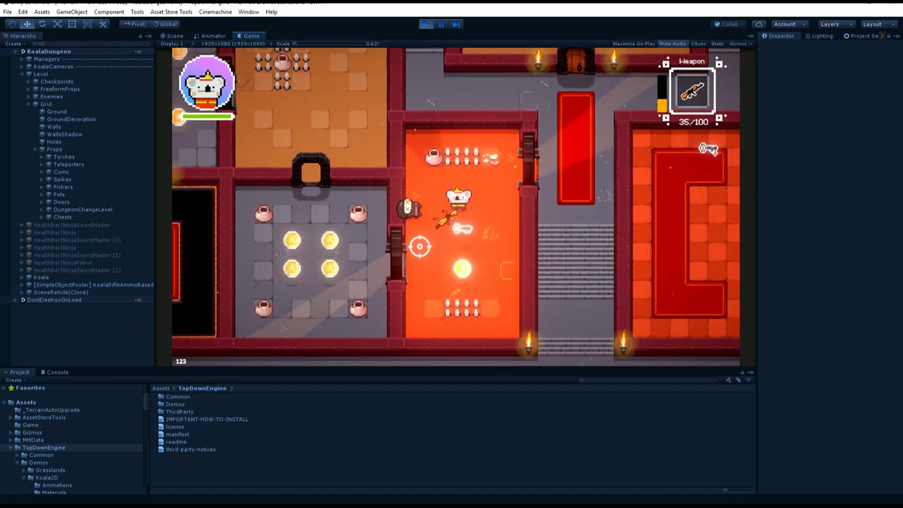
pyautogui.press('s')
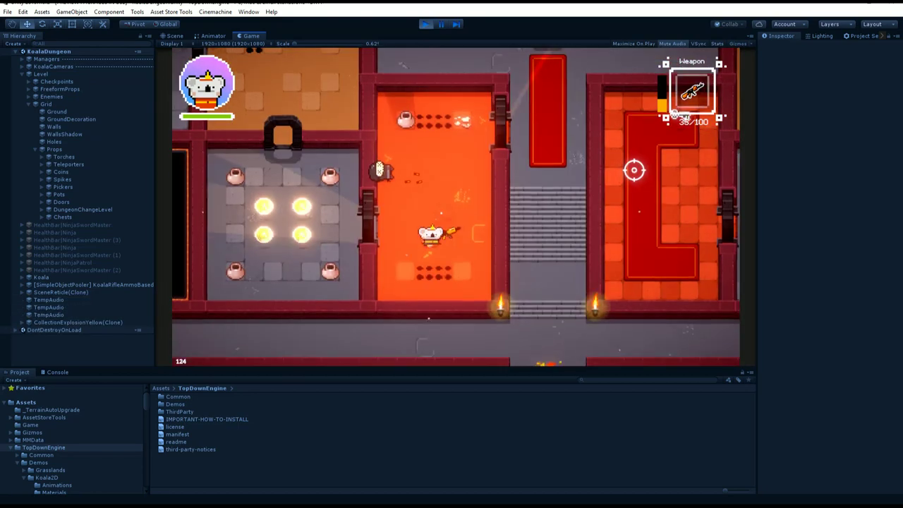
pyautogui.press('w')
# - Confirm the Wooden Key in the inventory, then go through the wooden door shooting enemies
pyautogui.press('i')
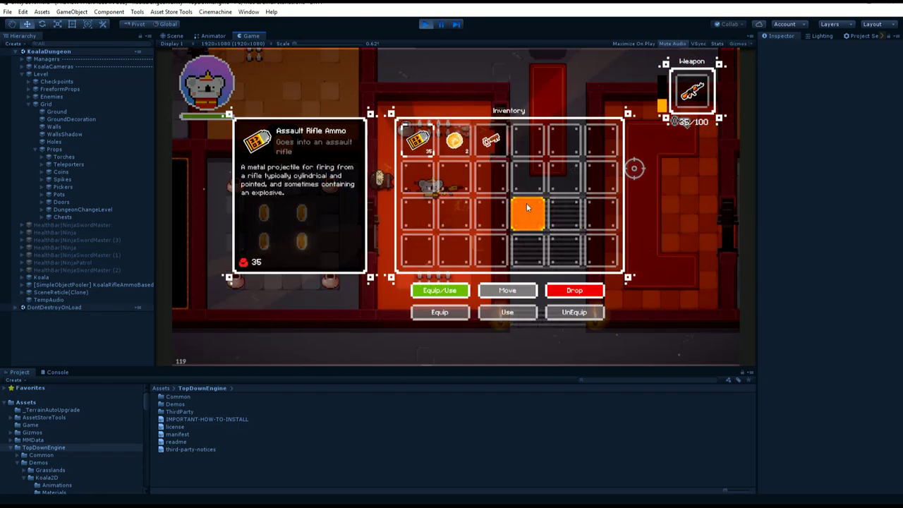
pyautogui.click(497, 140)
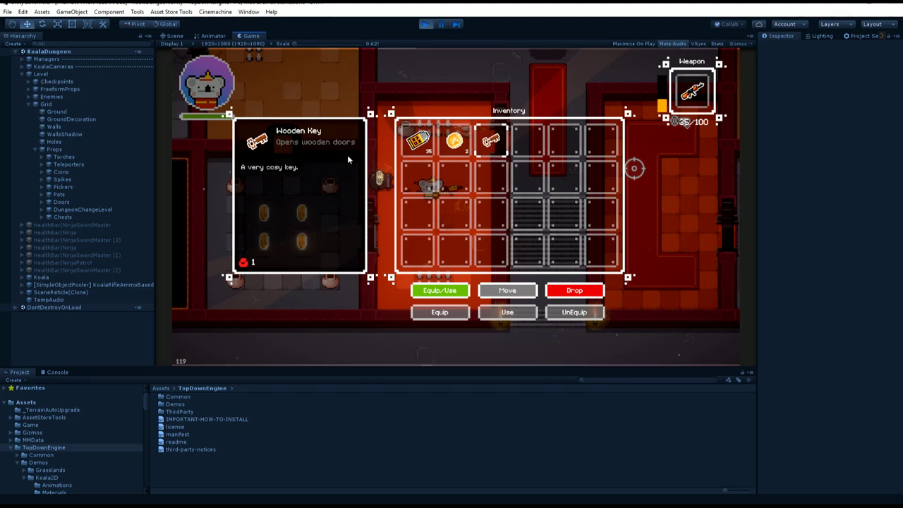
pyautogui.press('i')
pyautogui.press('w')
pyautogui.press('w')
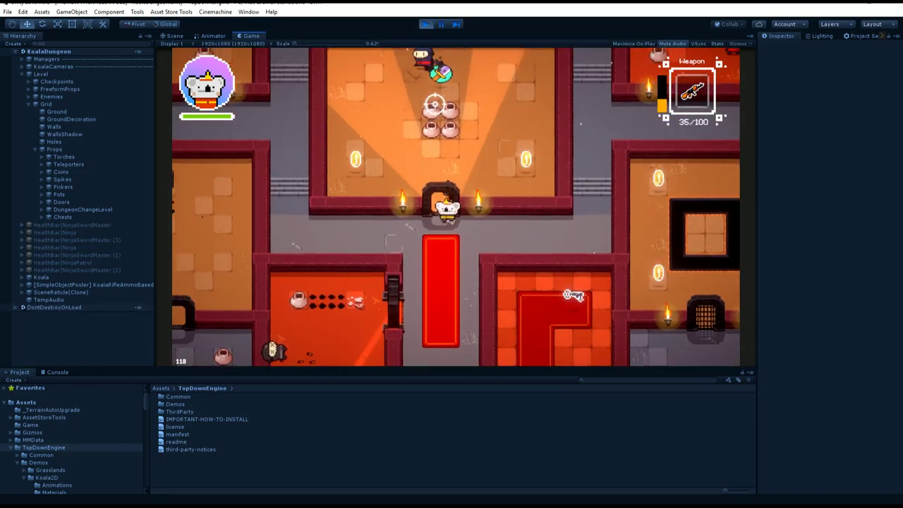
pyautogui.moveTo(493, 127); pyautogui.dragTo(363, 123)
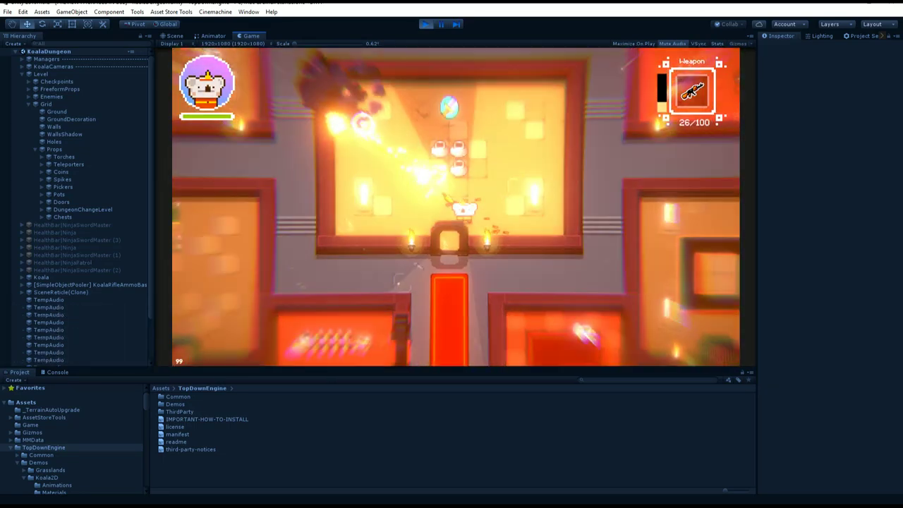
pyautogui.press('w')
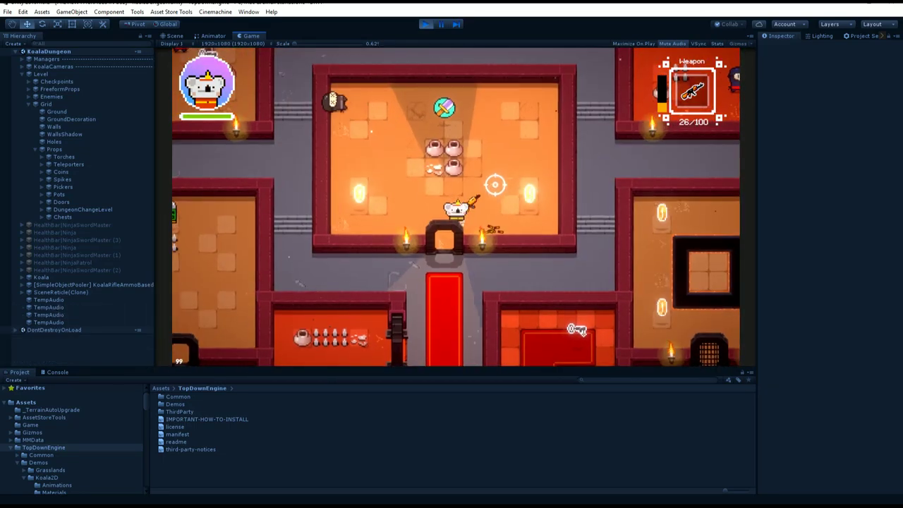
pyautogui.moveTo(510, 177); pyautogui.dragTo(468, 141)
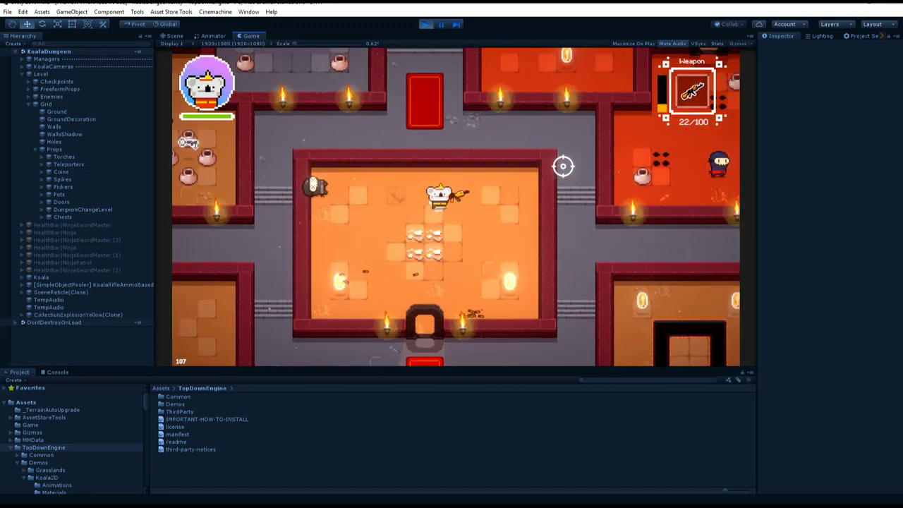
# - Switch the koala's weapon to the sword and stop Play mode
pyautogui.press('t')
pyautogui.press('d')
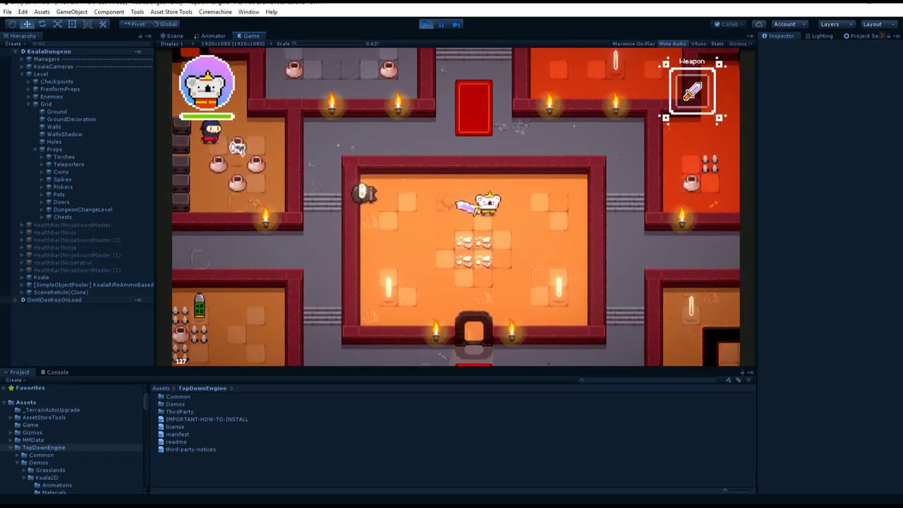
pyautogui.hotkey('ctrl', 'p')
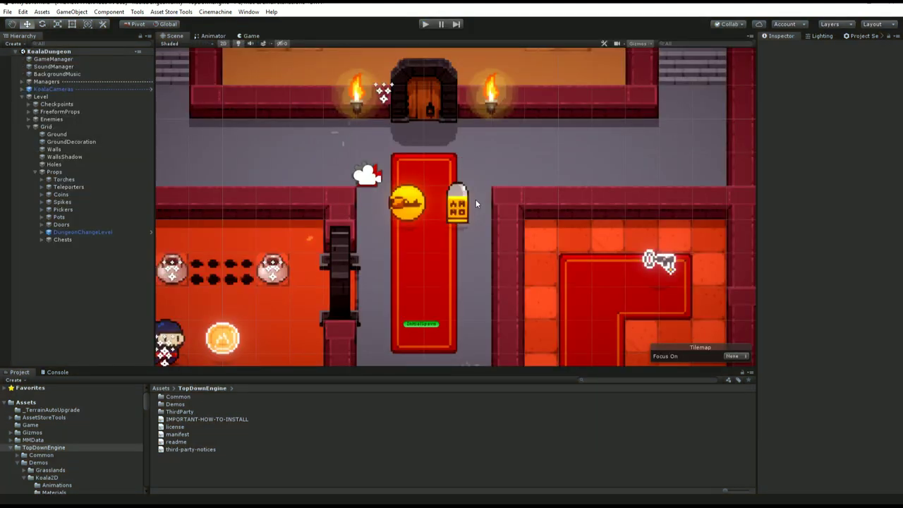
# - Zoom and pan the Scene view around the spawn rooms, then collapse the Grid object in the Hierarchy
pyautogui.scroll(-5, 484, 255)
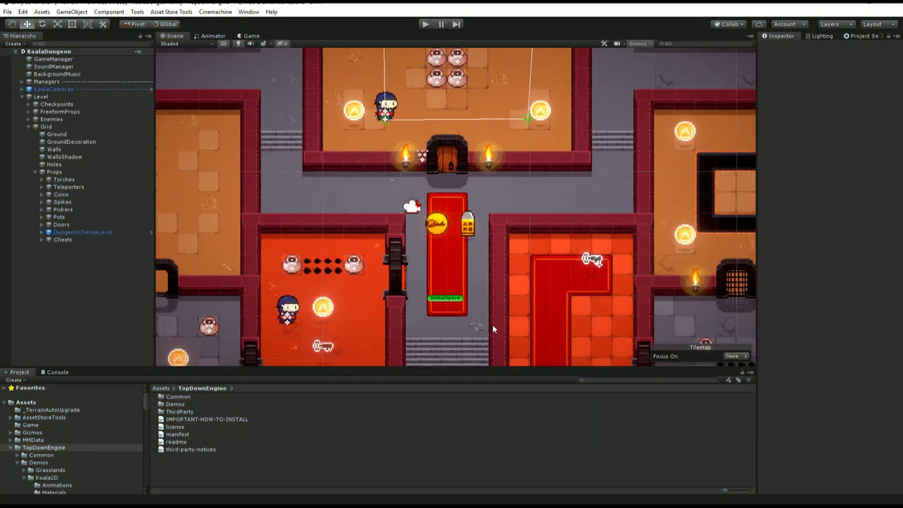
pyautogui.moveTo(492, 325); pyautogui.dragTo(457, 246, button='middle')
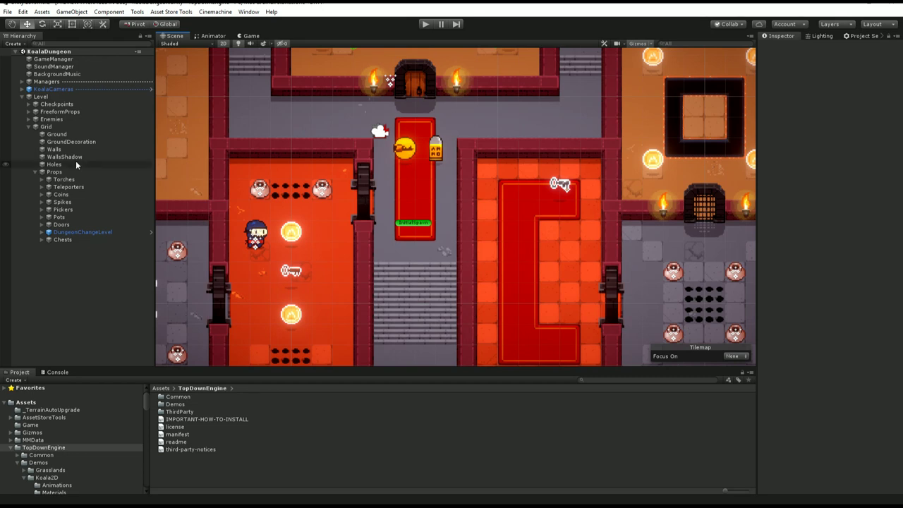
pyautogui.click(28, 127)
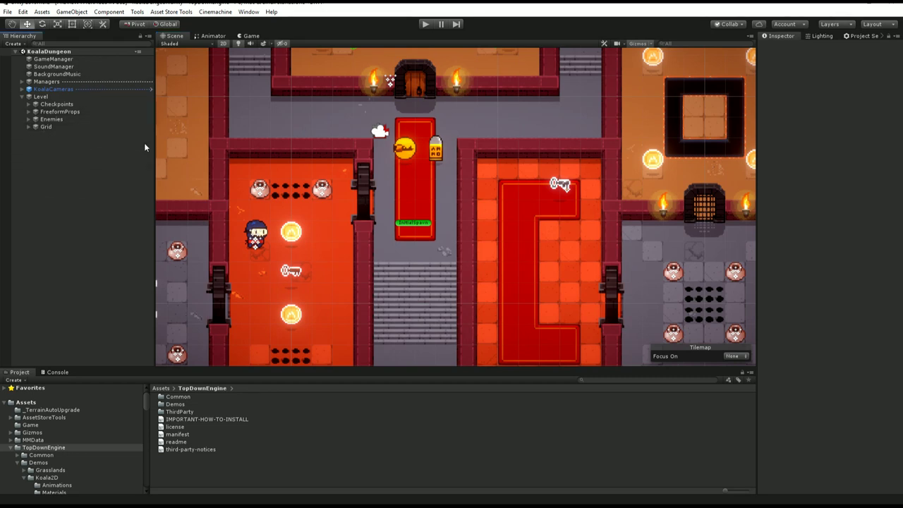
# - Open the Game folder and inspect the TutorialKeyIcon and TutorialKey sprite import settings
pyautogui.click(39, 425)
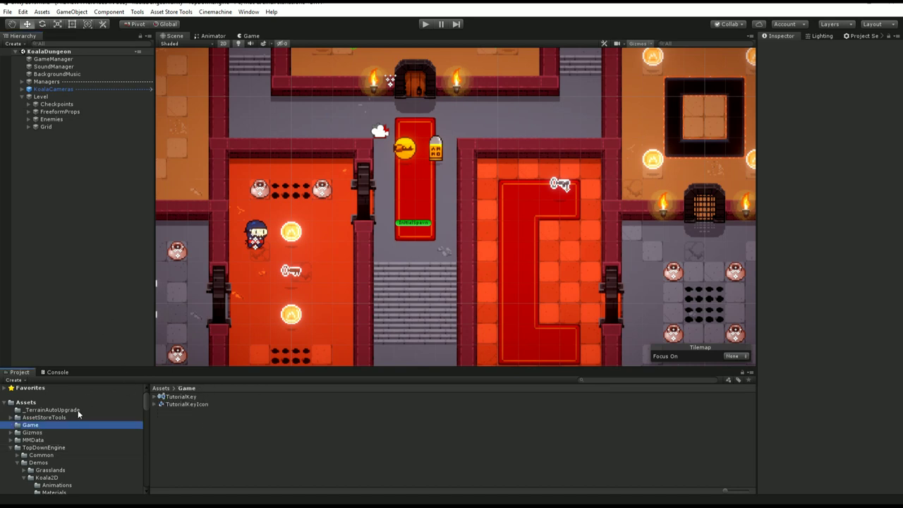
pyautogui.click(200, 405)
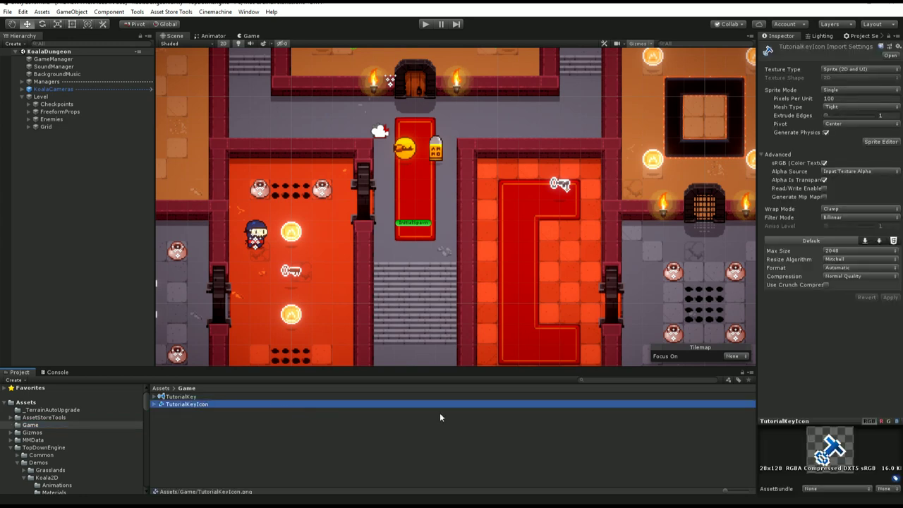
pyautogui.press('Up')
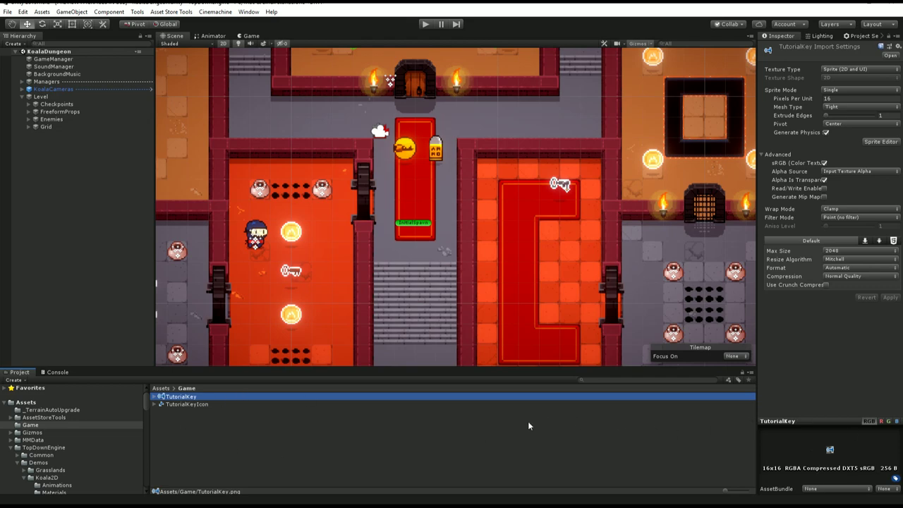
pyautogui.moveTo(432, 312); pyautogui.dragTo(419, 252, button='middle')
# - Create a new folder named Resources inside the Game folder
pyautogui.rightClick(191, 438)
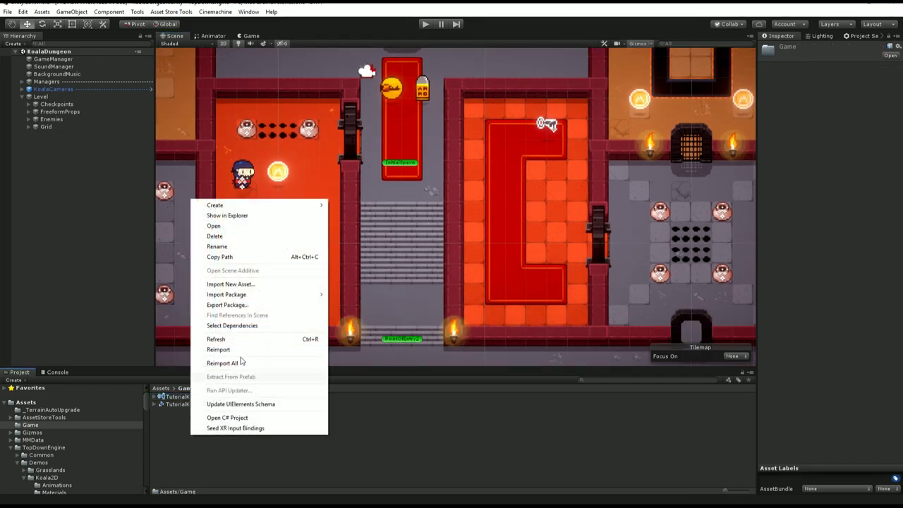
pyautogui.moveTo(247, 204)
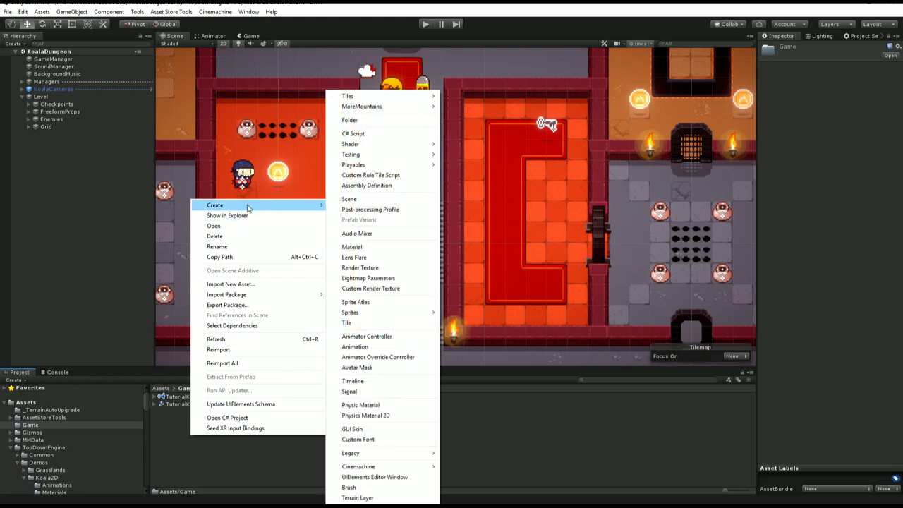
pyautogui.click(388, 125)
pyautogui.write('Resources')
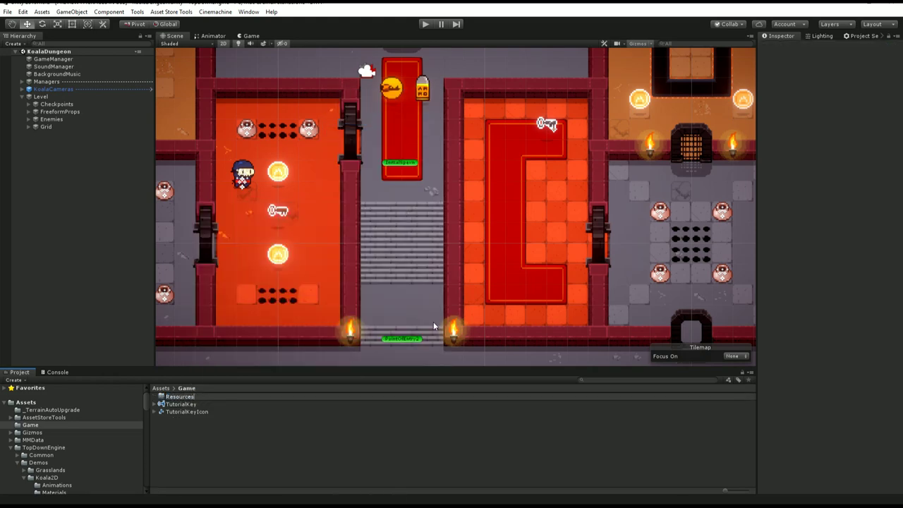
pyautogui.press('Return')
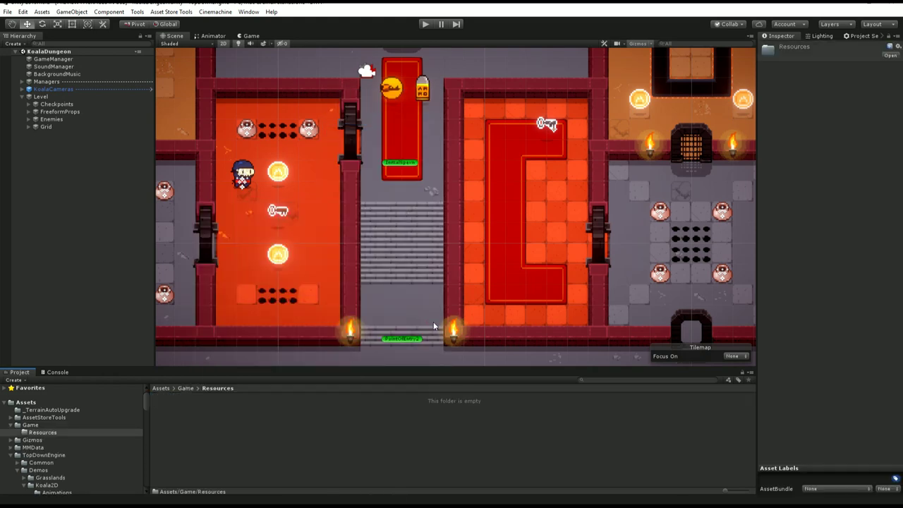
# - In Game/Resources, create an InventoryEngineKey asset and name it TutorialKey
pyautogui.click(57, 425)
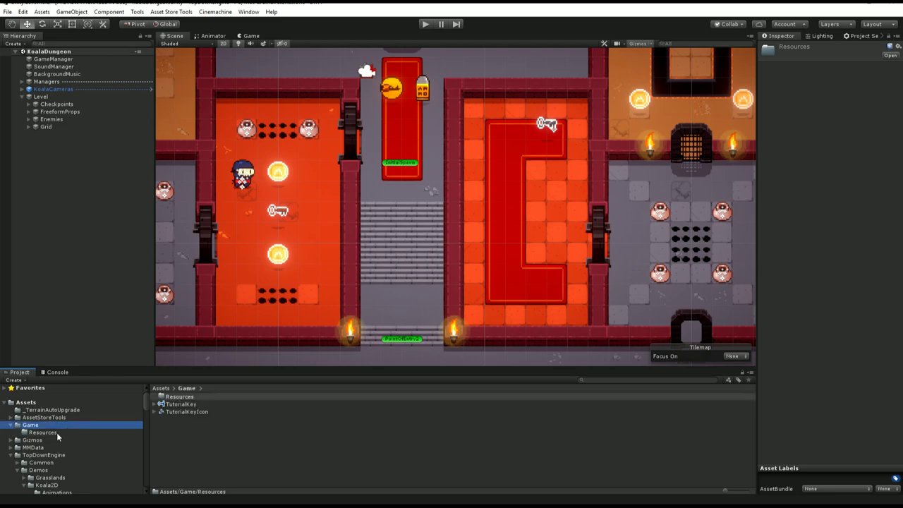
pyautogui.click(56, 433)
pyautogui.rightClick(234, 426)
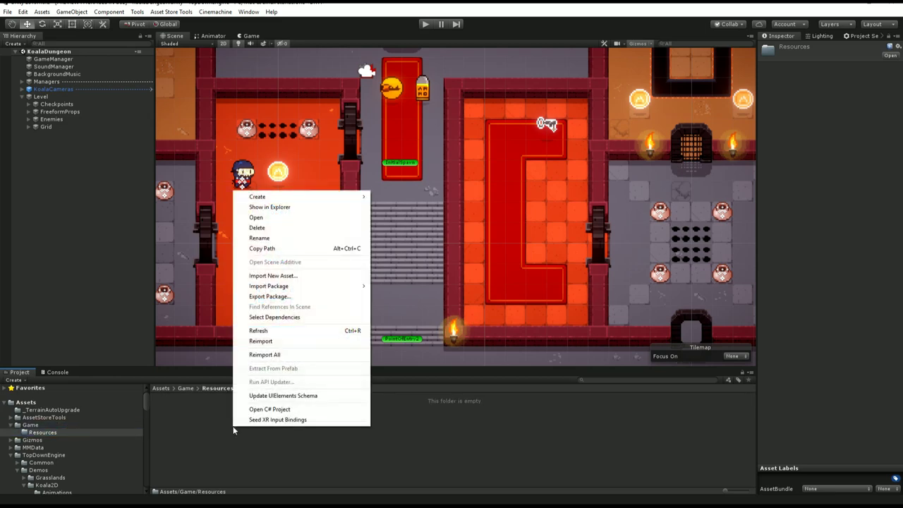
pyautogui.moveTo(297, 196)
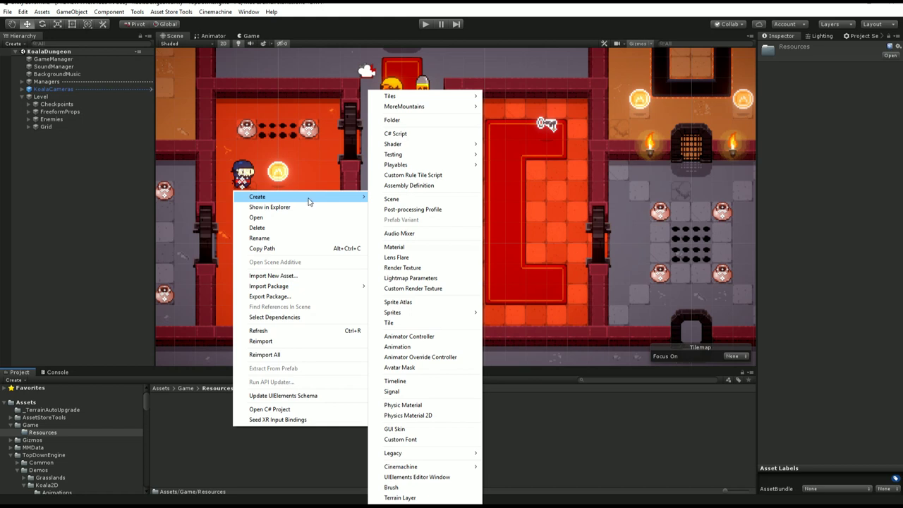
pyautogui.moveTo(435, 106)
pyautogui.moveTo(522, 117)
pyautogui.click(604, 127)
pyautogui.press('Return')
pyautogui.write('T')
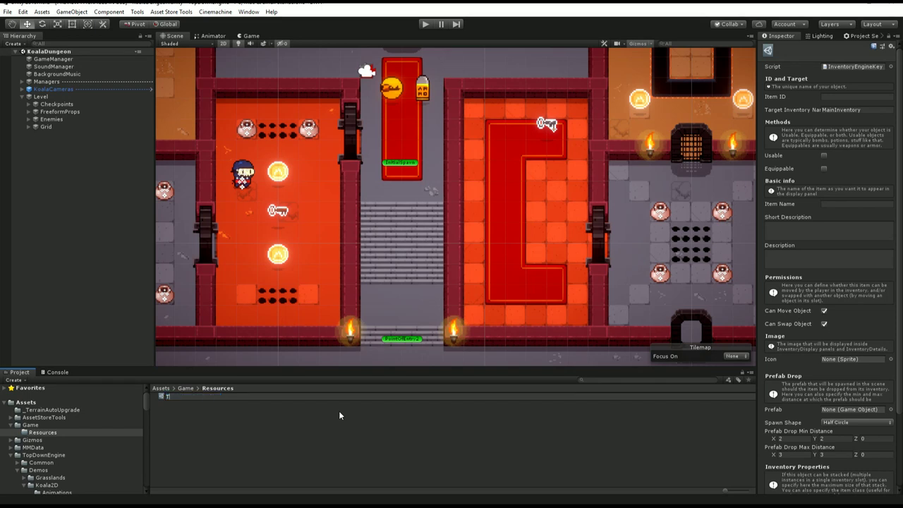
pyautogui.write('utorialKey')
pyautogui.press('Return')
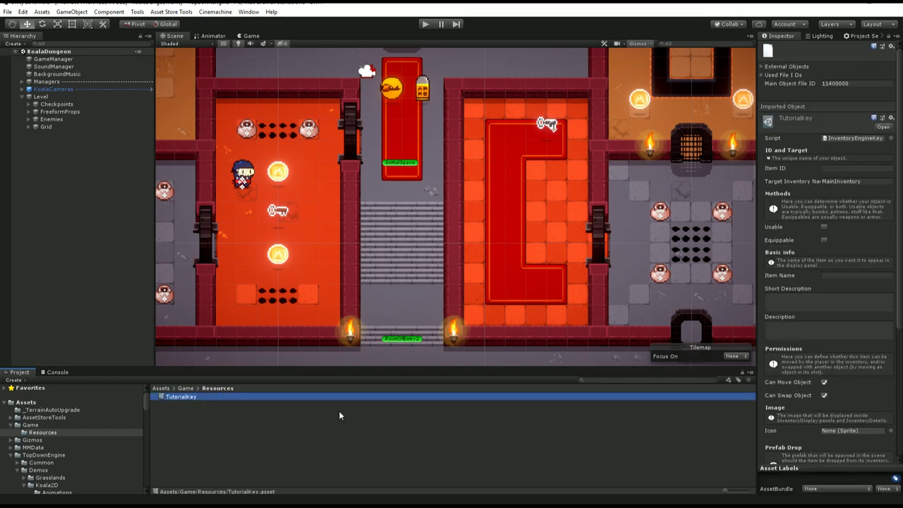
# - Set the item ID to TutorialKey and mark the item as Usable
pyautogui.click(843, 170)
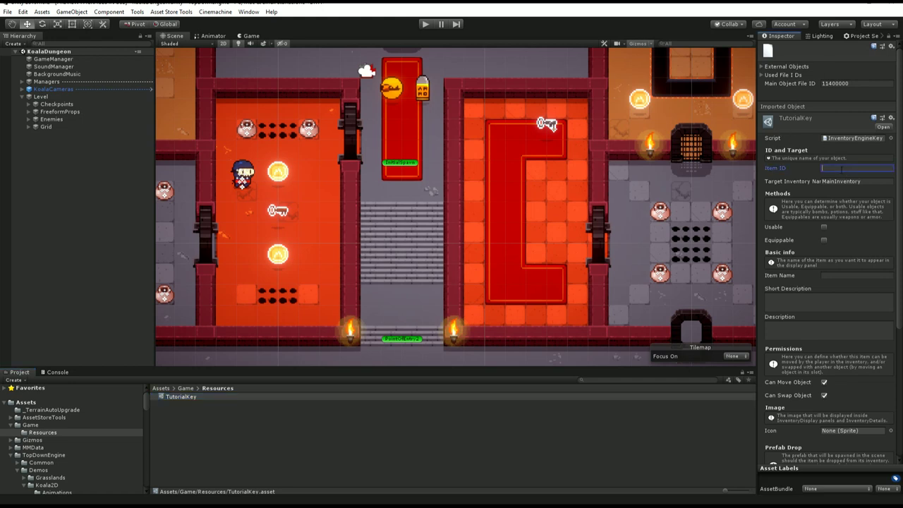
pyautogui.write('Tutorial Key')
pyautogui.moveTo(757, 171); pyautogui.dragTo(703, 173)
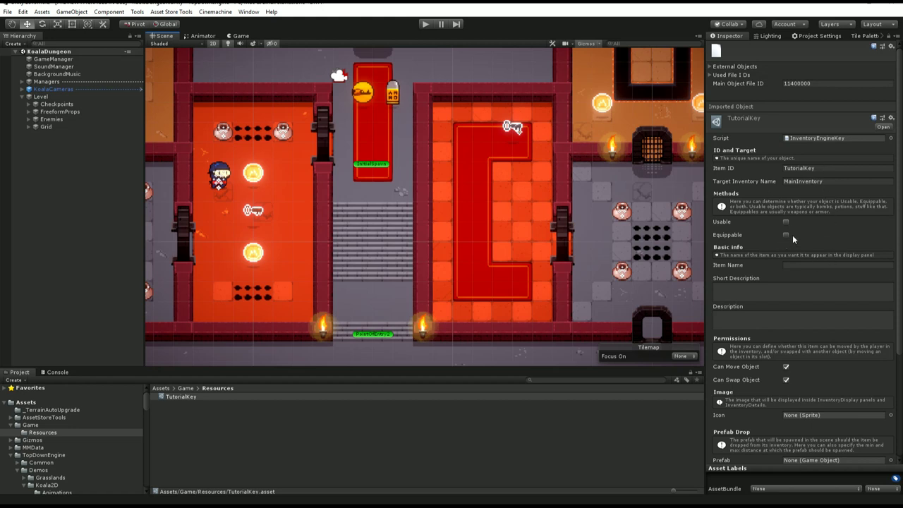
pyautogui.click(786, 223)
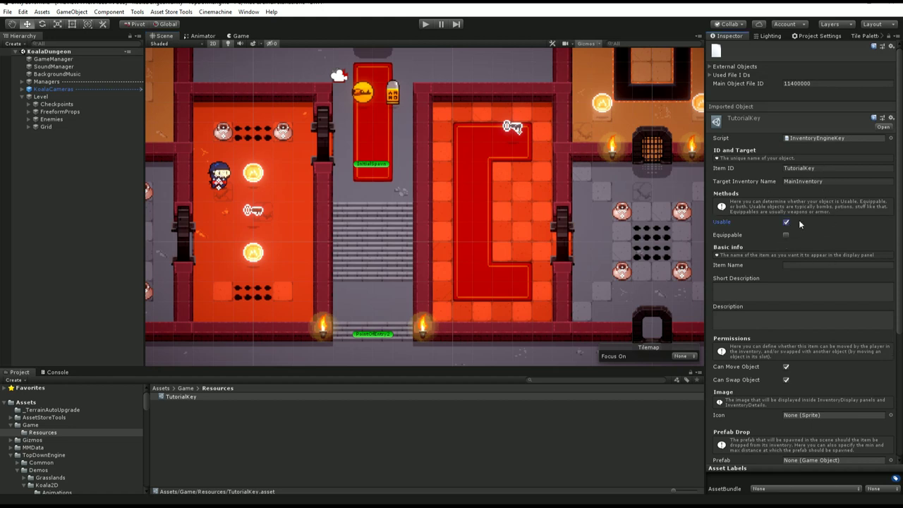
# - Name the item Tutorial Key with short description 'A small glowing key' and a full door-opening description
pyautogui.click(812, 265)
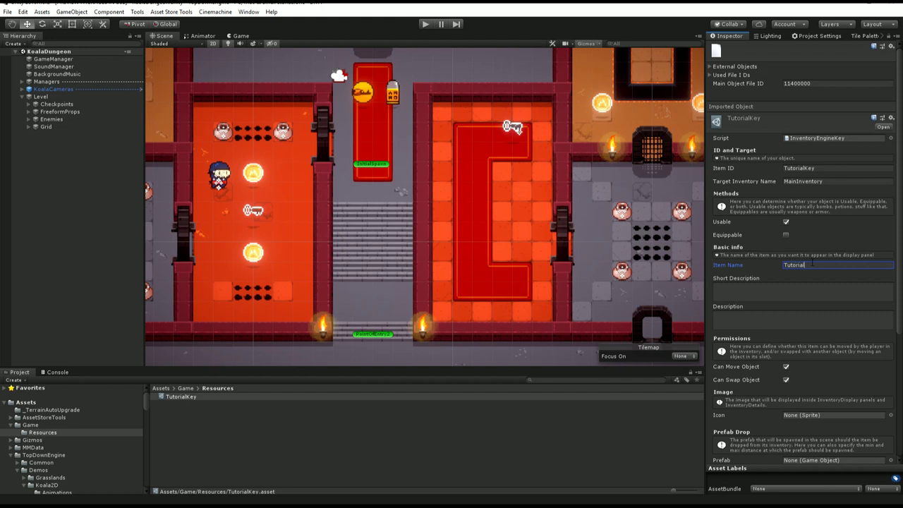
pyautogui.write('Tutorial Key')
pyautogui.press('Tab')
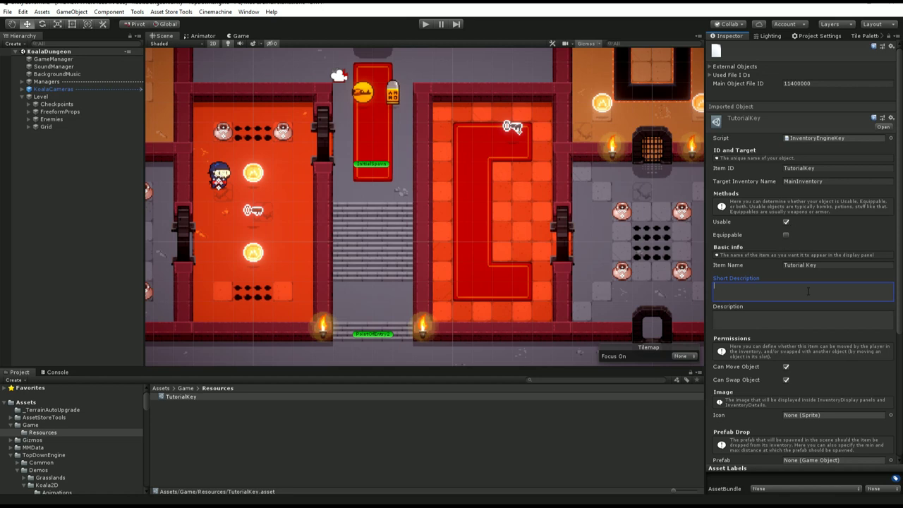
pyautogui.write('A small glow')
pyautogui.write('ing key')
pyautogui.click(779, 319)
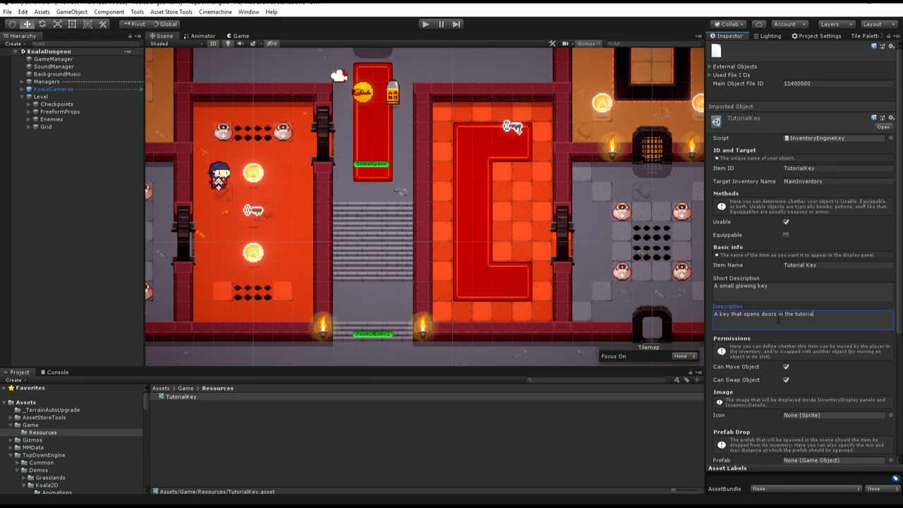
pyautogui.scroll(-5, 809, 366)
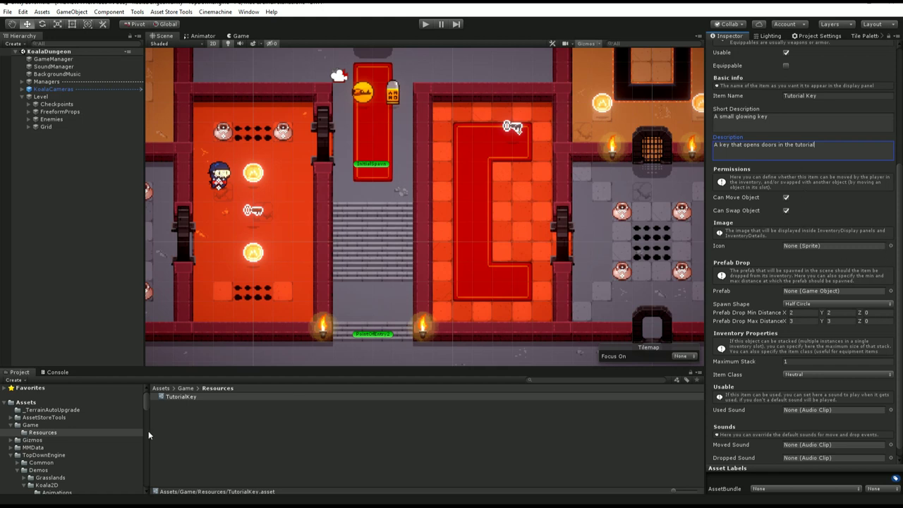
# - Drag TutorialKeyIcon from the Game folder into the TutorialKey item's Icon field, then deselect it
pyautogui.click(49, 424)
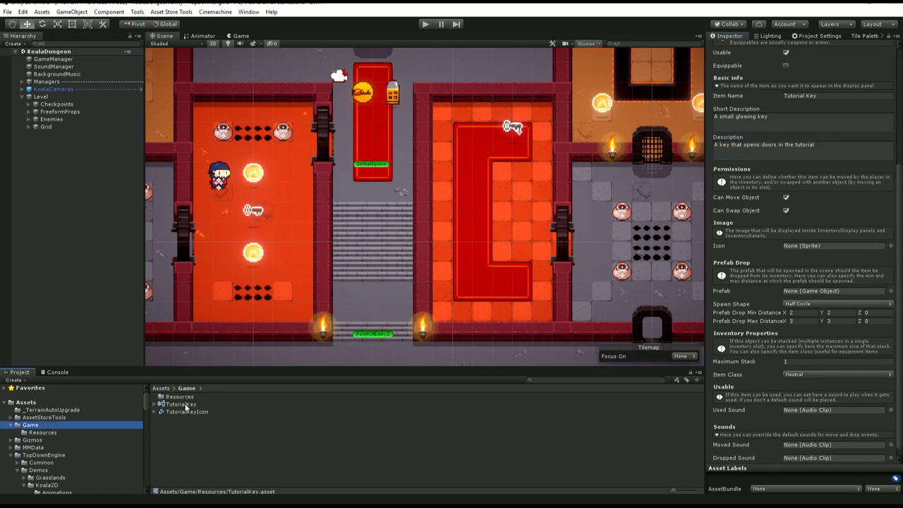
pyautogui.moveTo(186, 411); pyautogui.dragTo(811, 247)
pyautogui.scroll(-1, 846, 274)
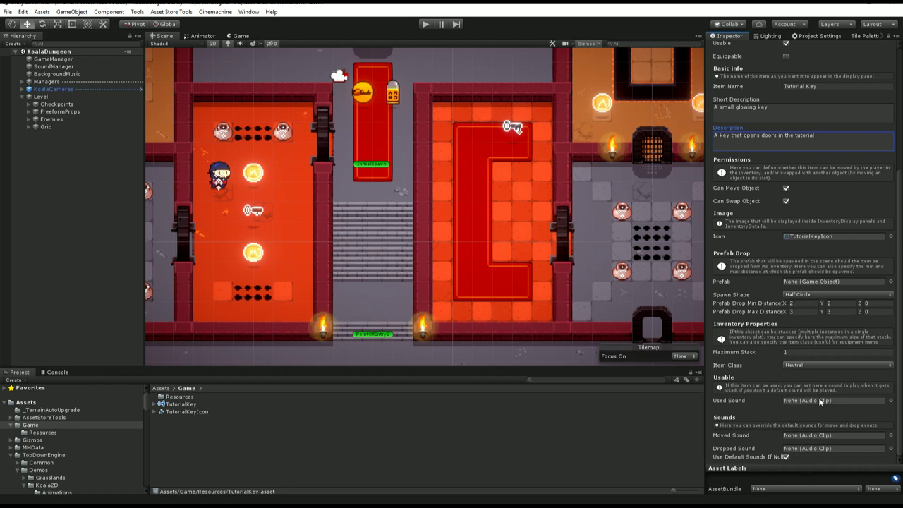
pyautogui.click(214, 431)
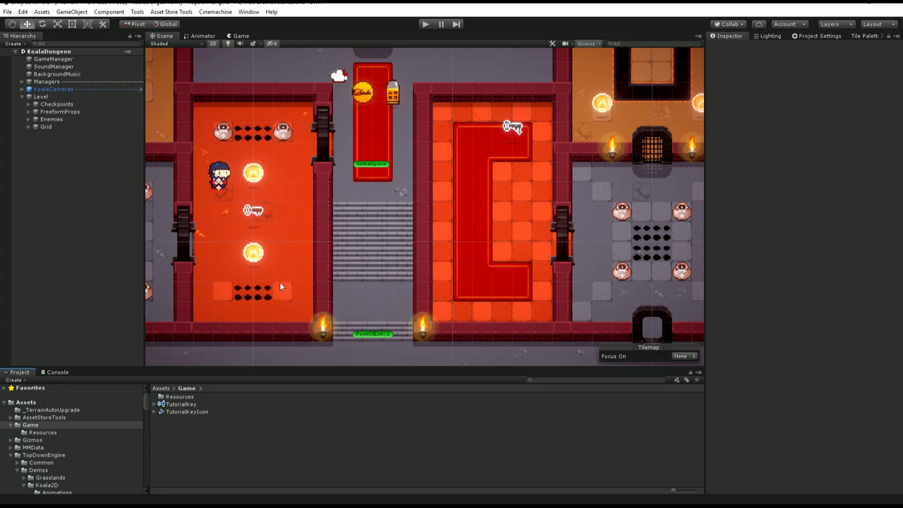
# - Duplicate WoodenKeyPicker with Ctrl+D and move the copy onto the stairs
pyautogui.click(254, 211)
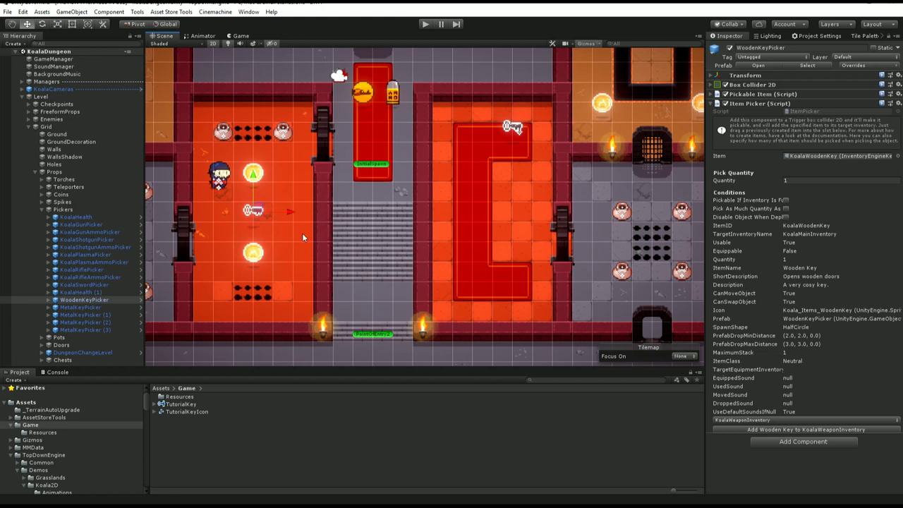
pyautogui.click(90, 300)
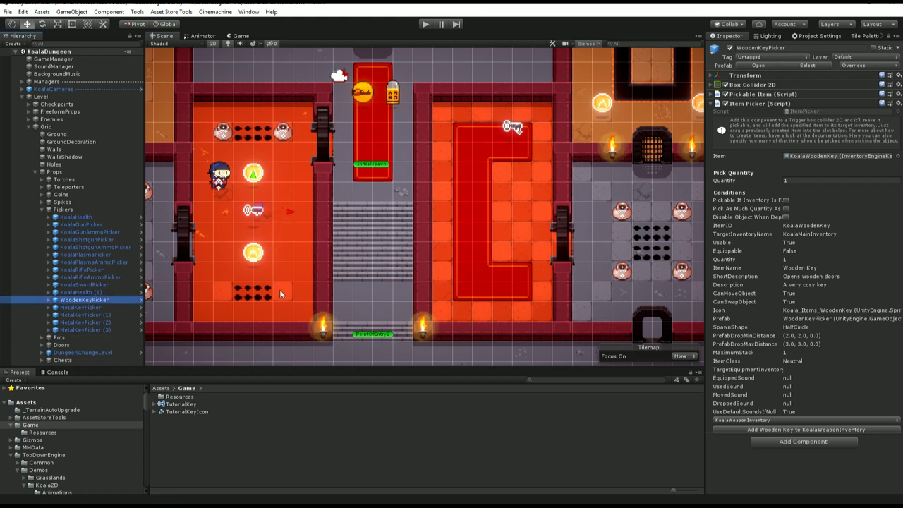
pyautogui.hotkey('ctrl', 'd')
pyautogui.moveTo(255, 210); pyautogui.dragTo(374, 272)
pyautogui.moveTo(374, 239); pyautogui.dragTo(374, 228)
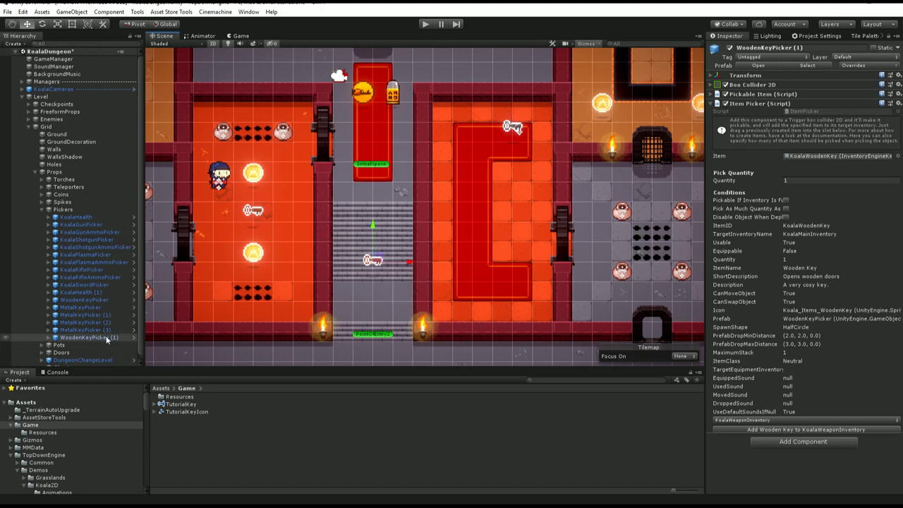
# - Unpack the duplicate completely, rename it TutorialKeyPicker, and expand it to its Model child
pyautogui.rightClick(107, 339)
pyautogui.click(204, 227)
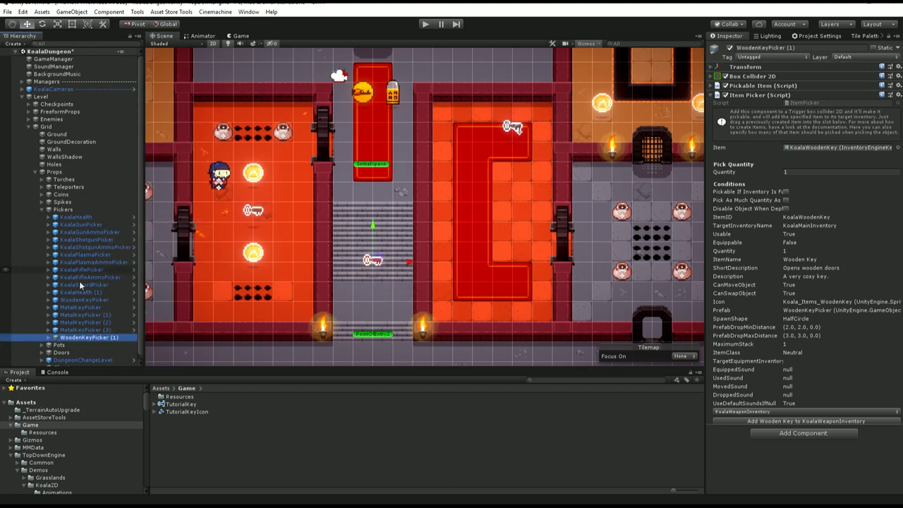
pyautogui.click(92, 338)
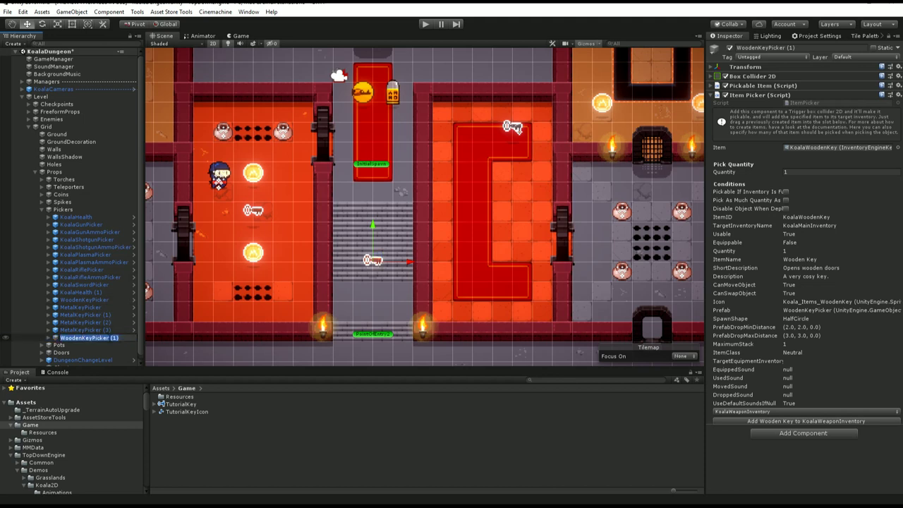
pyautogui.write('Tutorial')
pyautogui.press('Return')
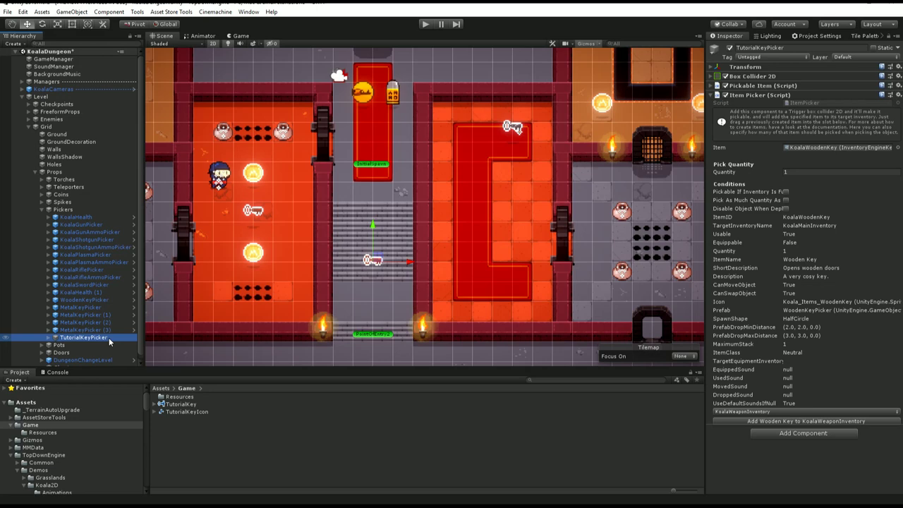
pyautogui.press('Right')
pyautogui.scroll(-1, 91, 247)
pyautogui.press('Down')
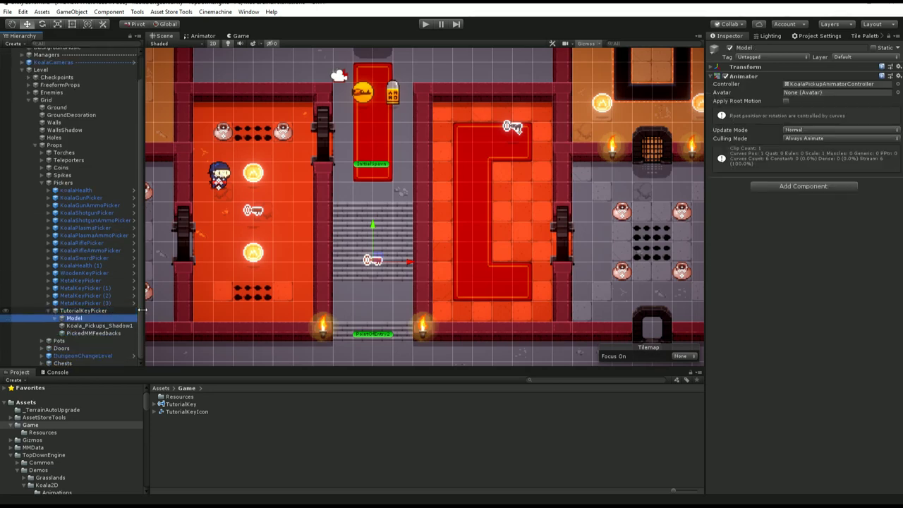
# - Review TutorialKeyPicker's Box Collider 2D and Pickable Item, then inspect PickedMMFeedbacks' Instantiate Object feedback
pyautogui.click(103, 311)
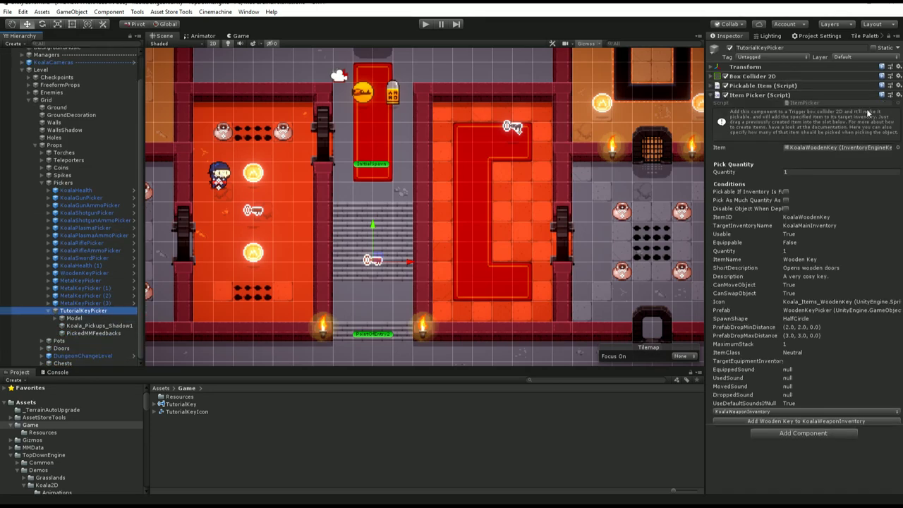
pyautogui.click(749, 77)
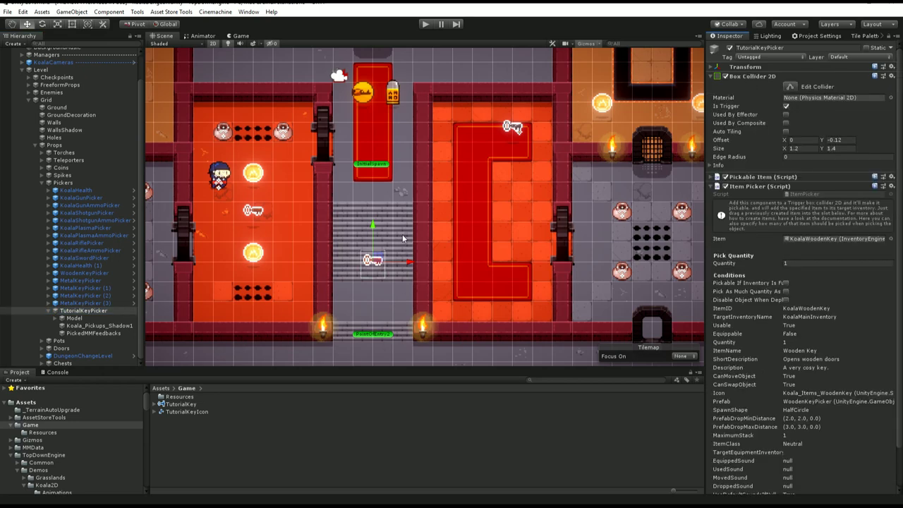
pyautogui.click(747, 77)
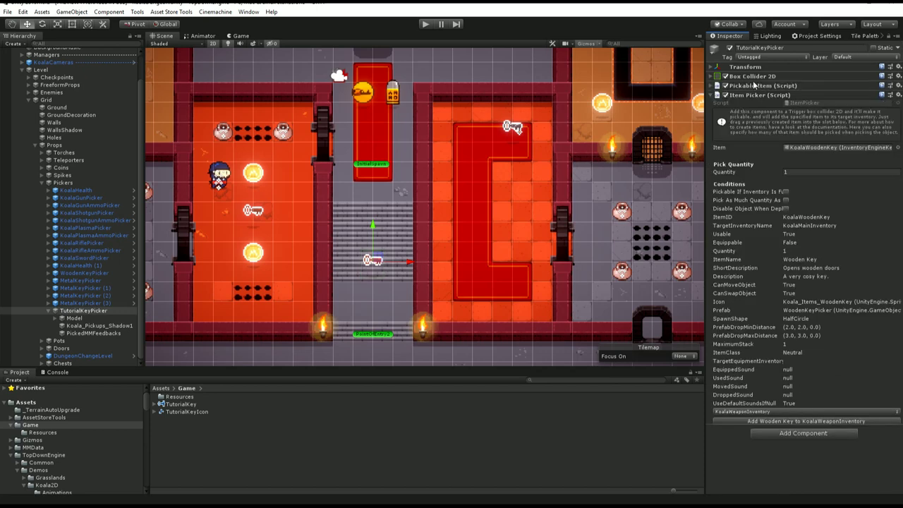
pyautogui.click(759, 86)
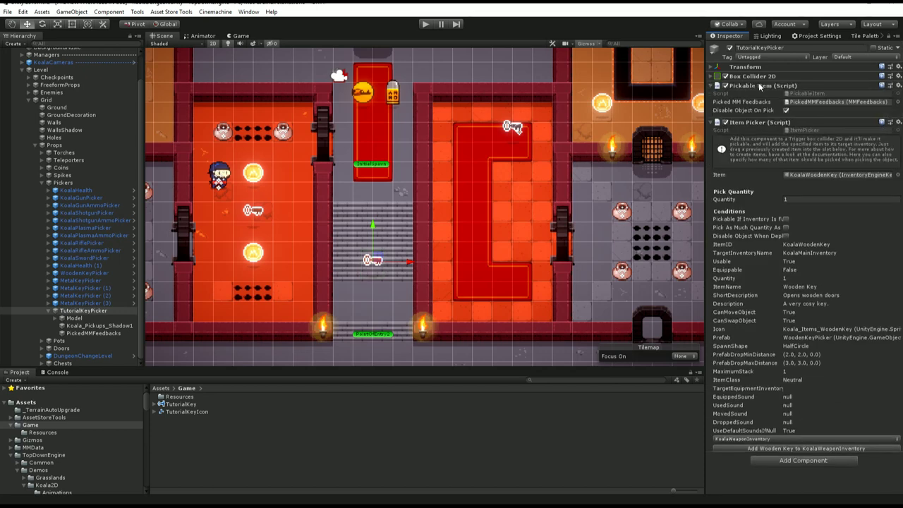
pyautogui.click(820, 104)
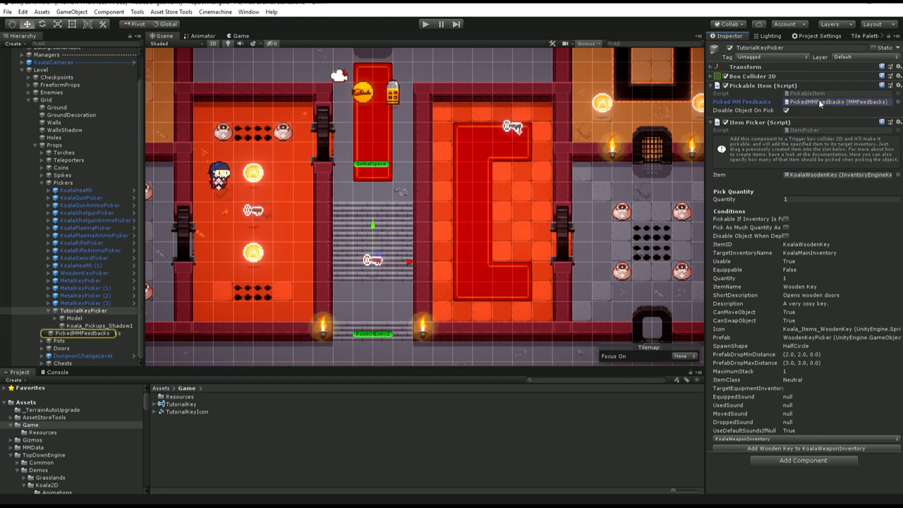
pyautogui.click(101, 332)
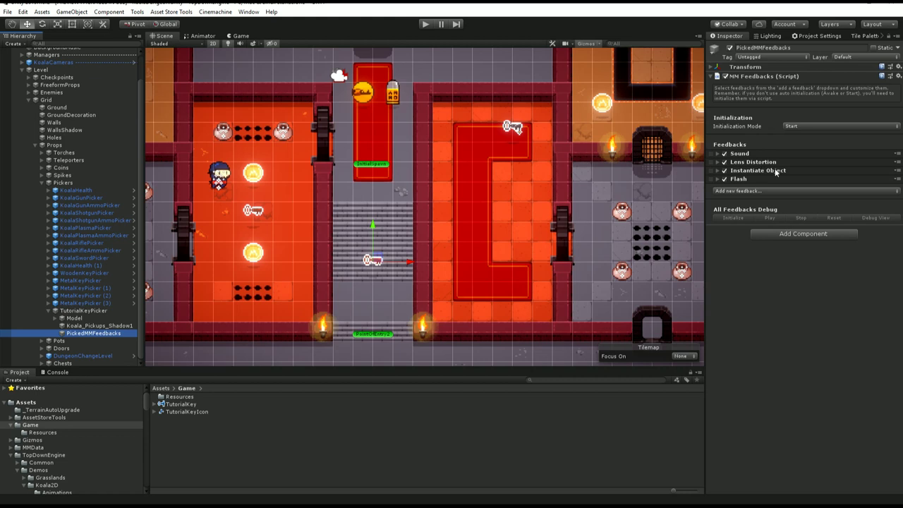
pyautogui.click(779, 173)
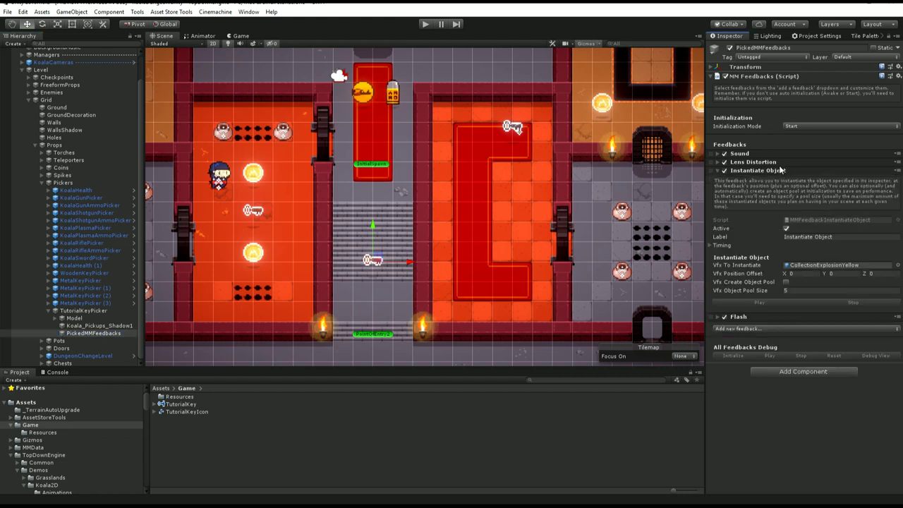
pyautogui.click(779, 173)
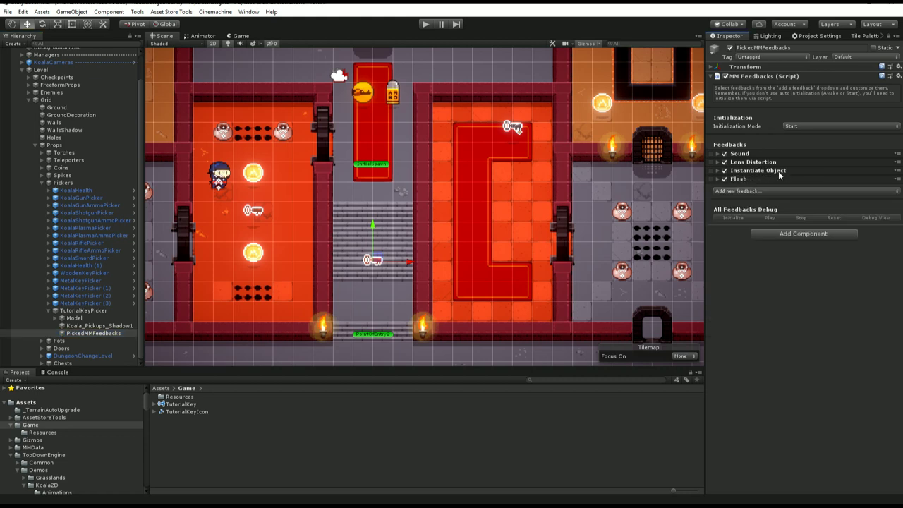
# - Replace the Model's WoodenKey sprite with the TutorialKey image
pyautogui.click(82, 319)
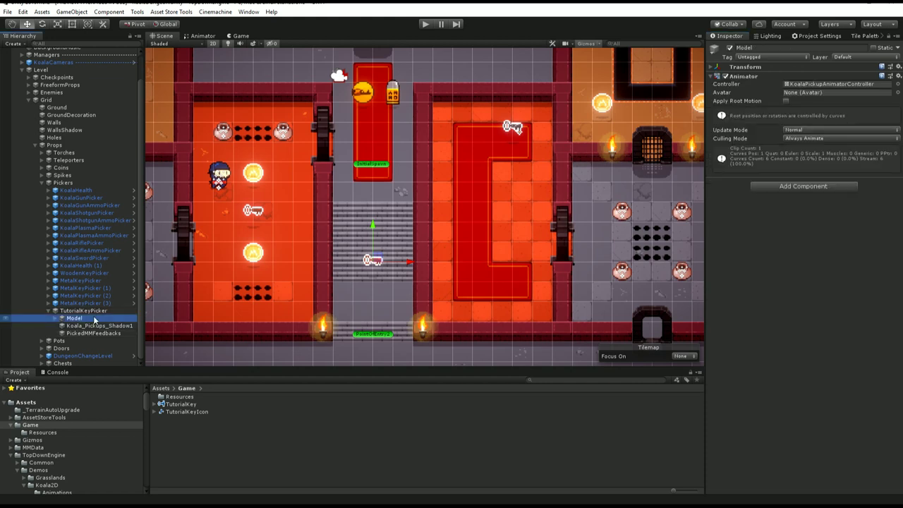
pyautogui.press('Right')
pyautogui.click(91, 325)
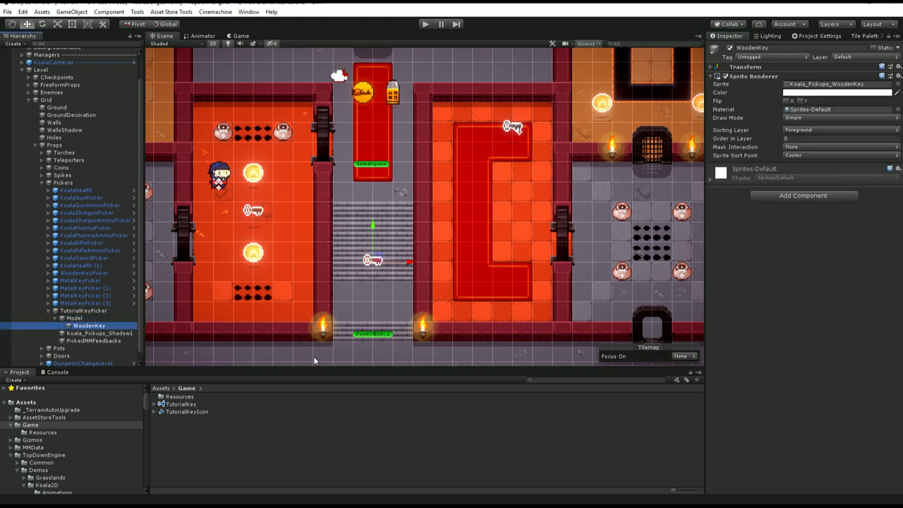
pyautogui.moveTo(185, 407); pyautogui.dragTo(822, 86)
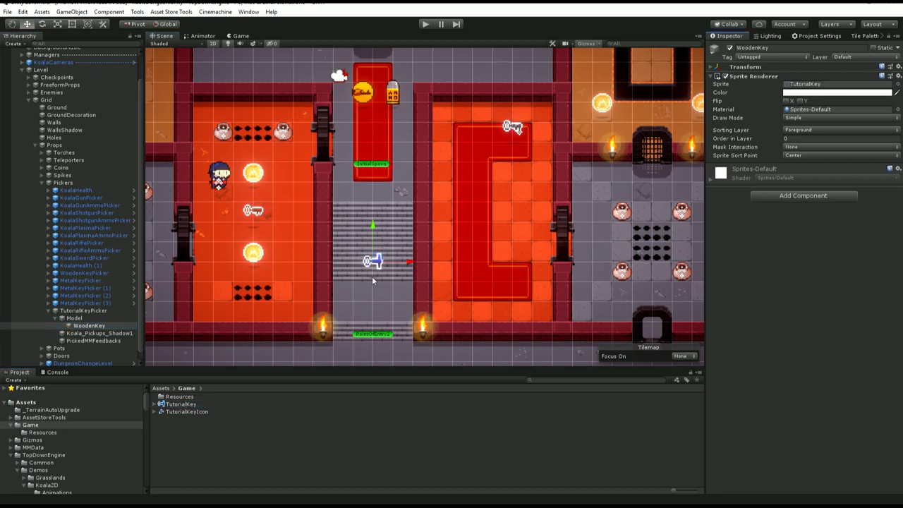
pyautogui.scroll(6, 370, 285)
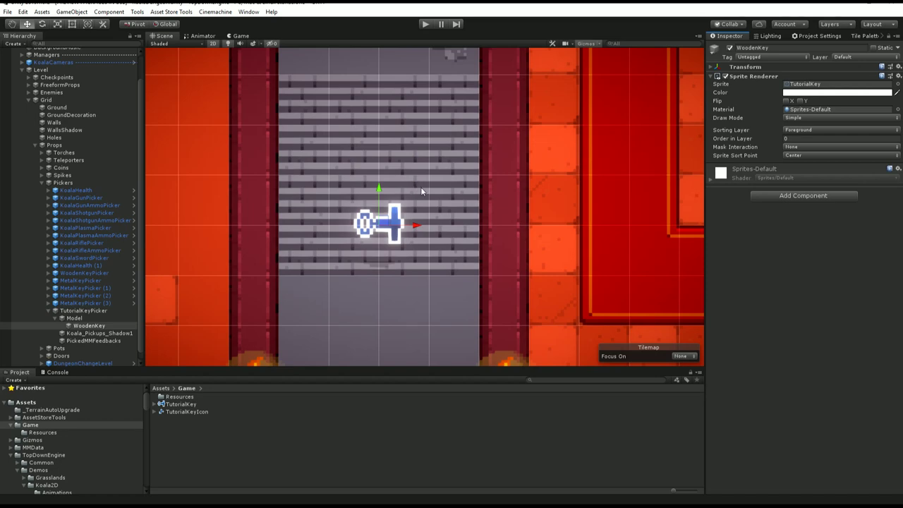
pyautogui.scroll(-5, 421, 191)
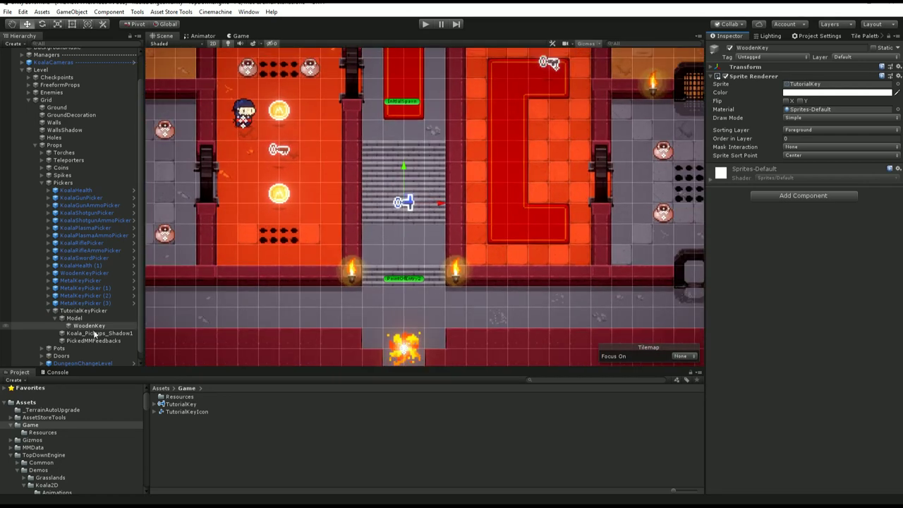
# - Drag the TutorialKey asset from Resources into TutorialKeyPicker's Item Picker Item field
pyautogui.click(78, 311)
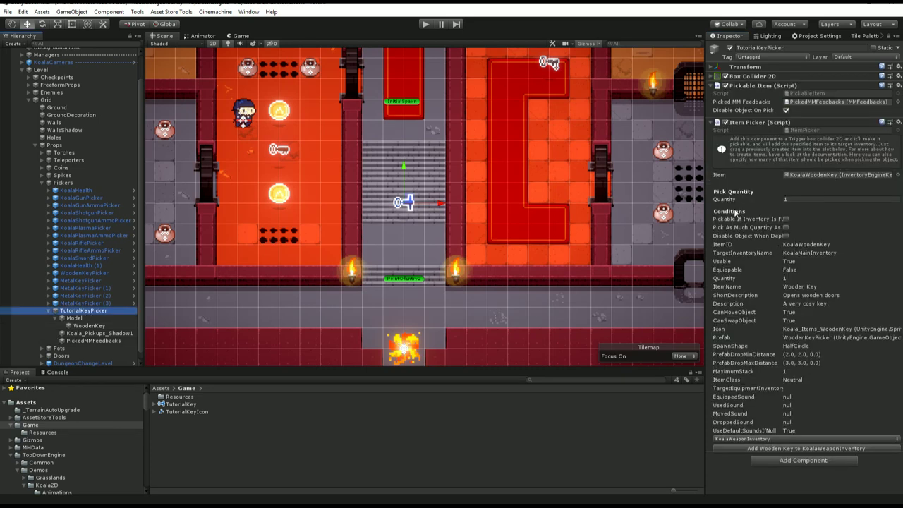
pyautogui.click(44, 432)
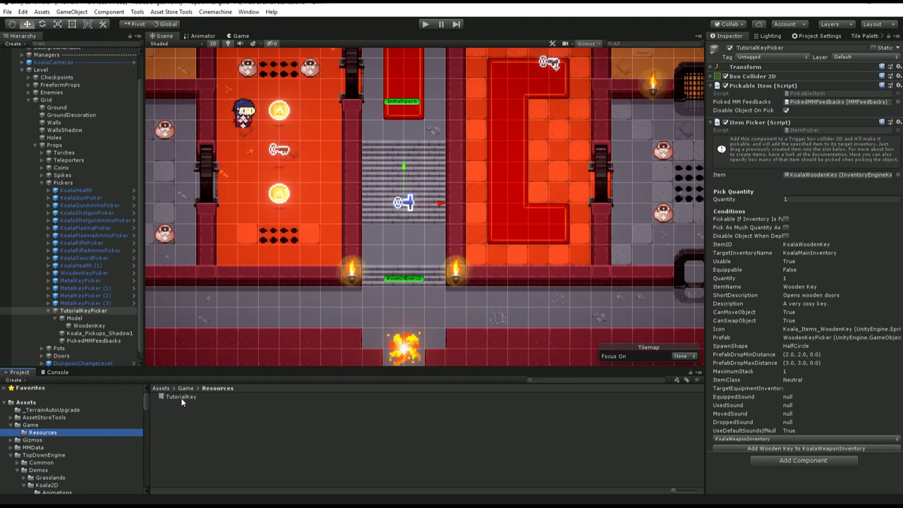
pyautogui.moveTo(180, 397); pyautogui.dragTo(813, 175)
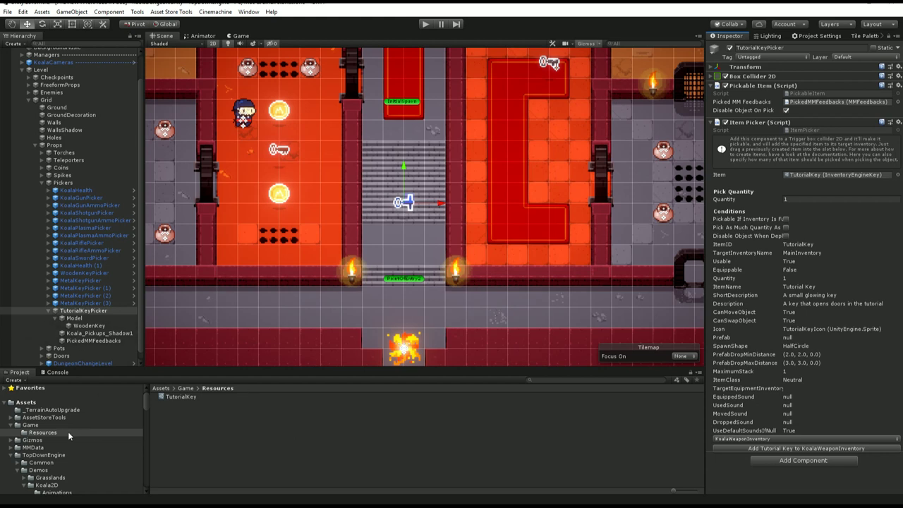
# - Save TutorialKeyPicker from the Hierarchy as a prefab in the Game folder
pyautogui.click(43, 426)
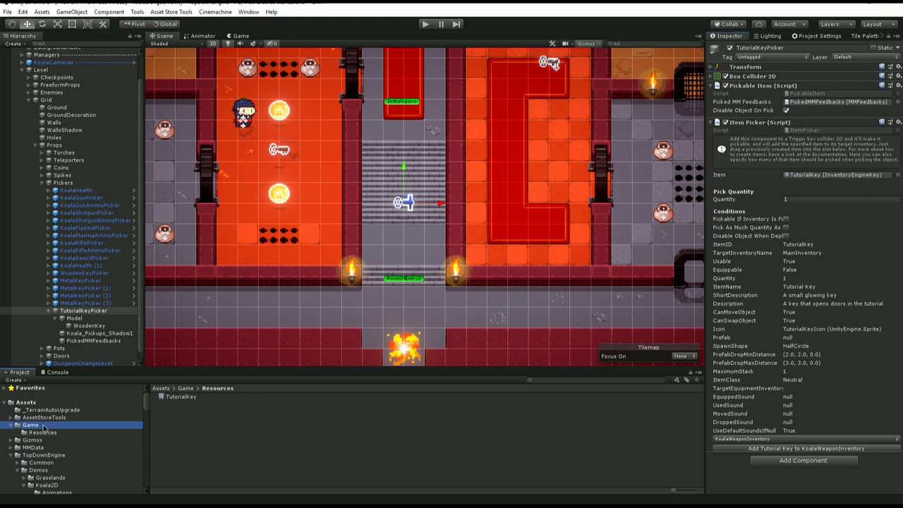
pyautogui.click(53, 311)
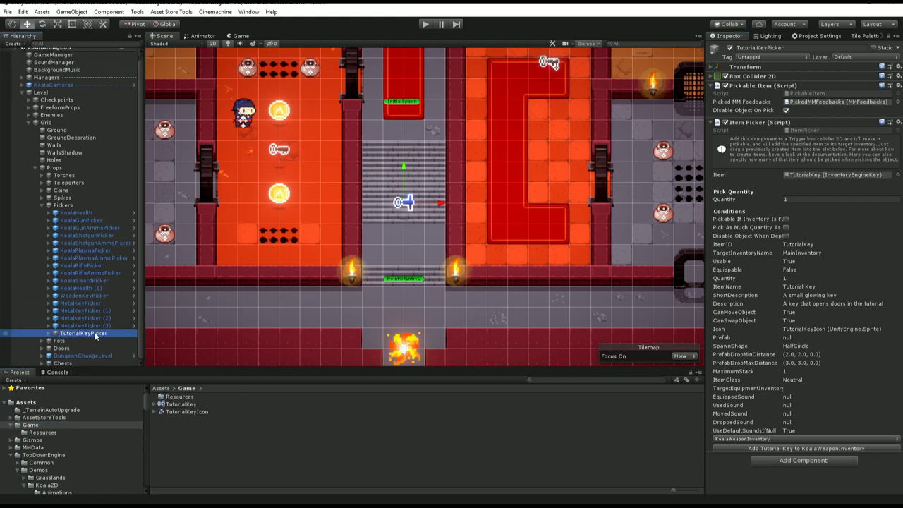
pyautogui.moveTo(98, 334); pyautogui.dragTo(235, 450)
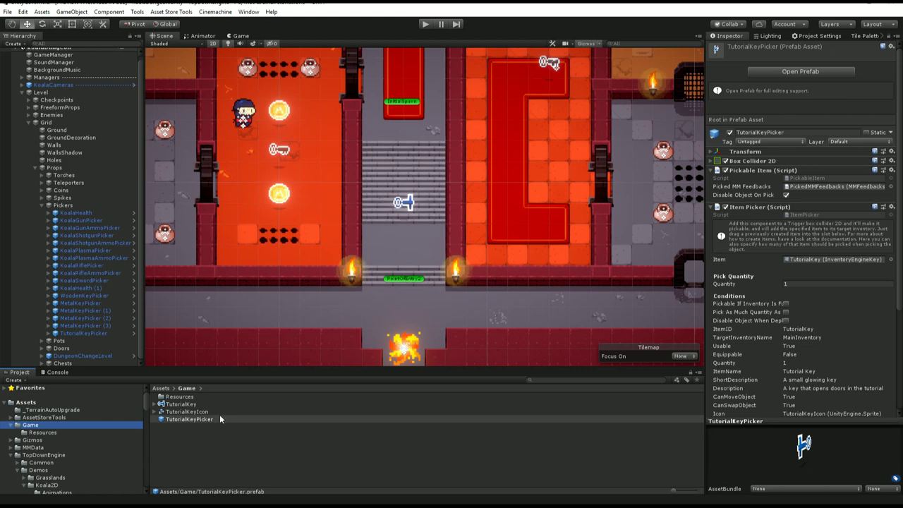
# - Assign the TutorialKeyPicker prefab to the TutorialKey item's Prefab field
pyautogui.click(58, 433)
pyautogui.click(176, 398)
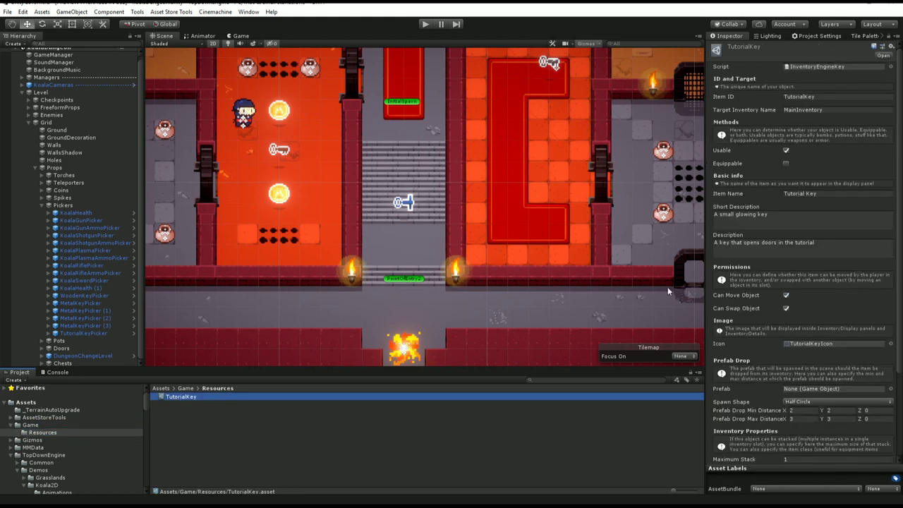
pyautogui.scroll(-3, 796, 323)
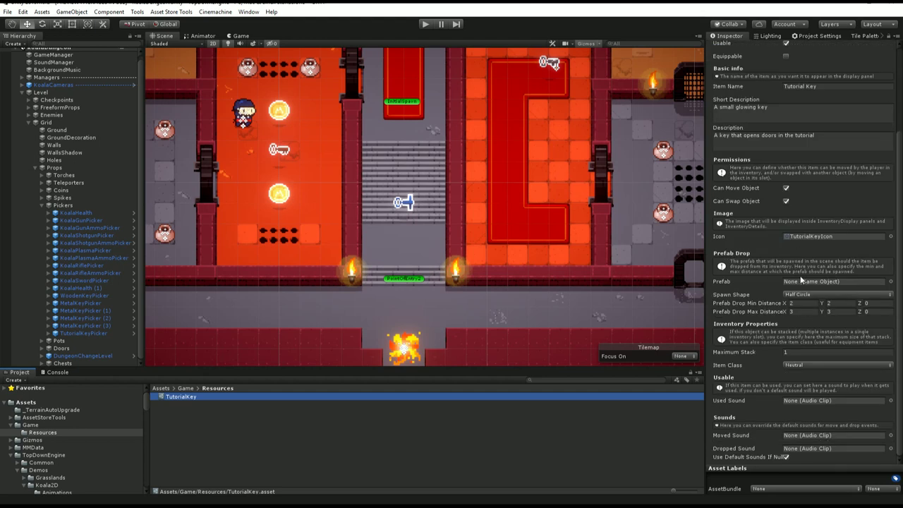
pyautogui.click(31, 424)
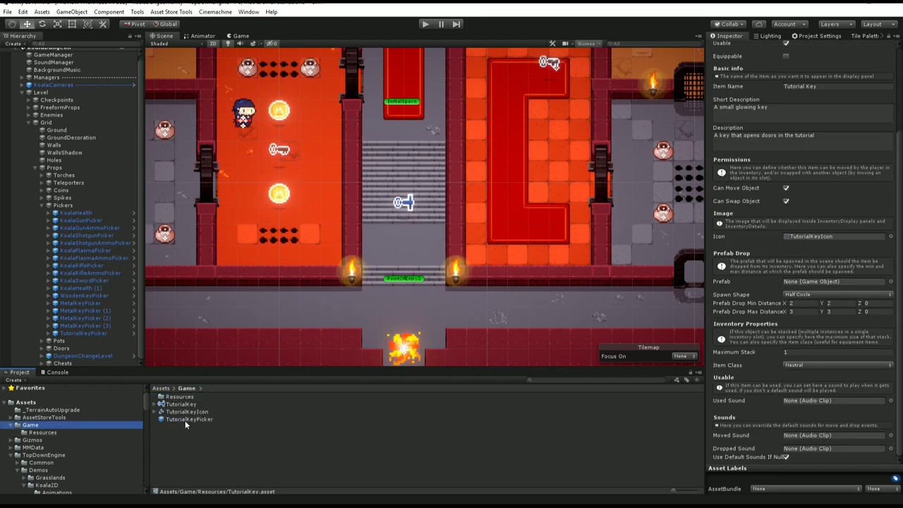
pyautogui.moveTo(184, 420); pyautogui.dragTo(845, 284)
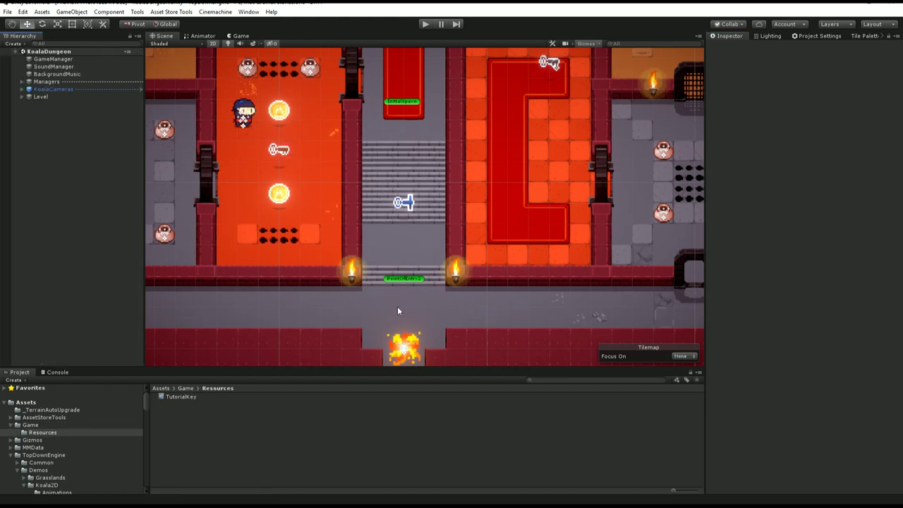
# - Copy KoalaMainInventory's name and paste it into the TutorialKey's Target Inventory Name, replacing MainInventory
pyautogui.click(184, 397)
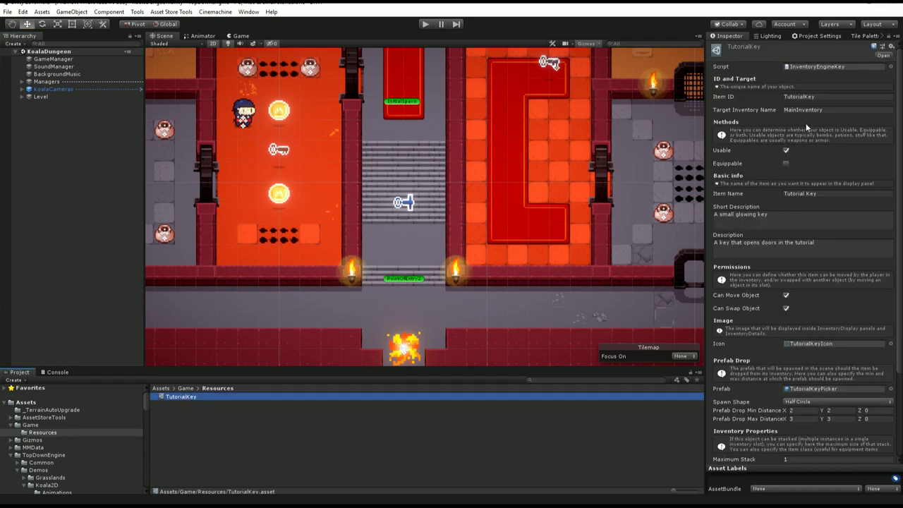
pyautogui.click(840, 110)
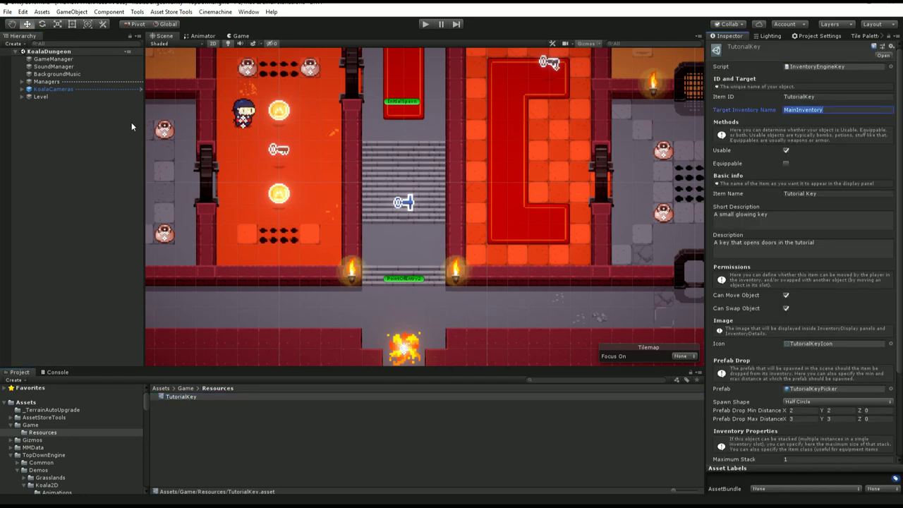
pyautogui.click(22, 82)
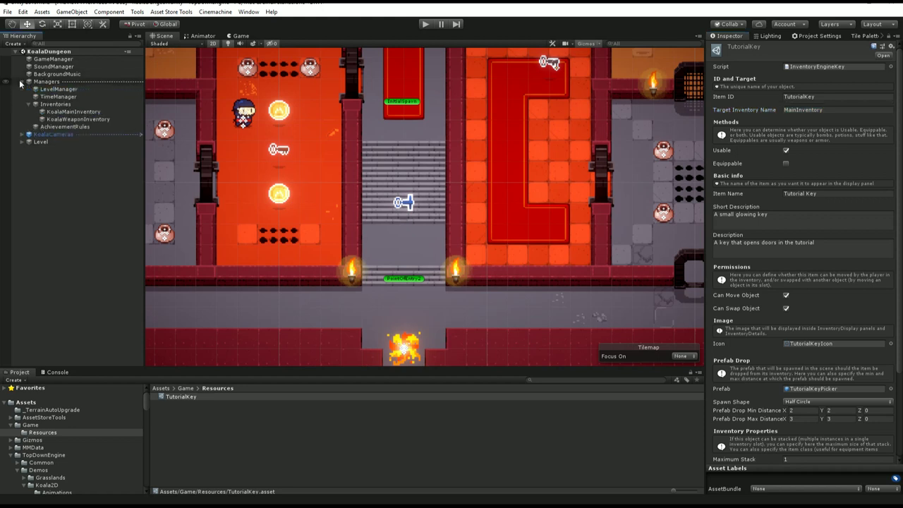
pyautogui.click(71, 112)
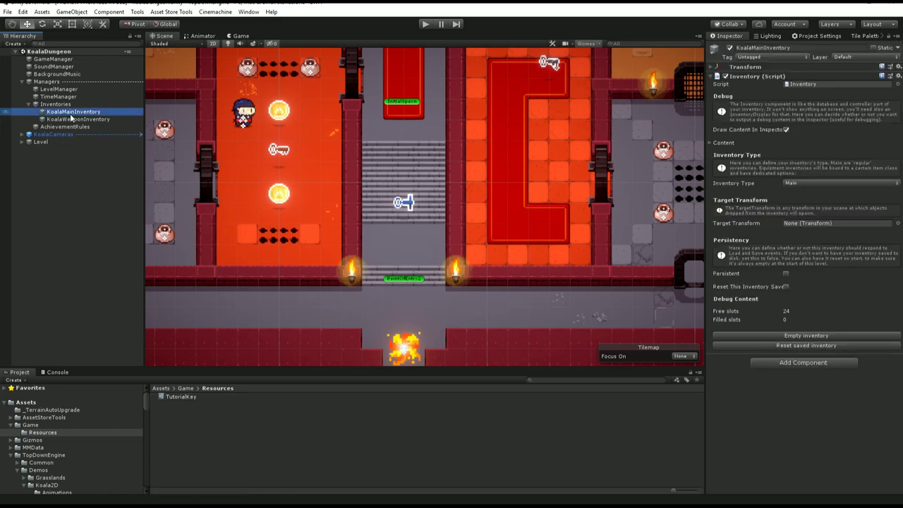
pyautogui.press('F2')
pyautogui.hotkey('ctrl', 'c')
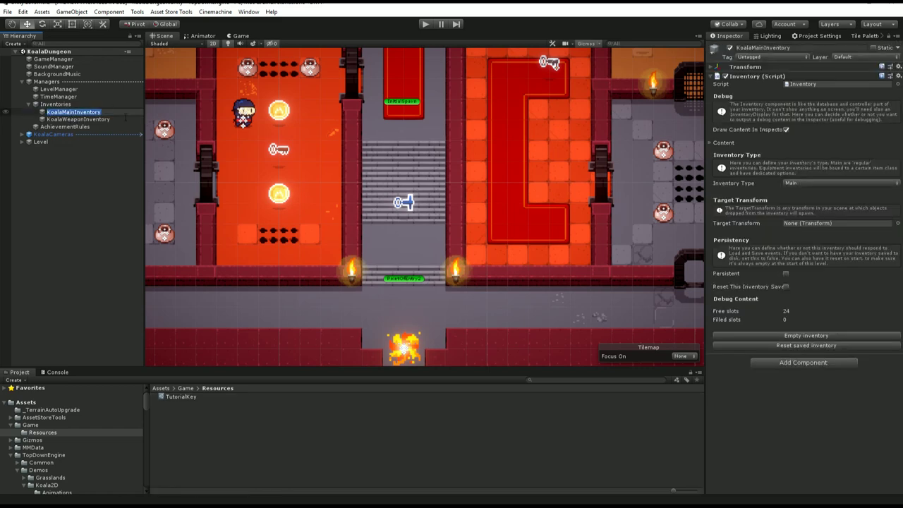
pyautogui.press('Return')
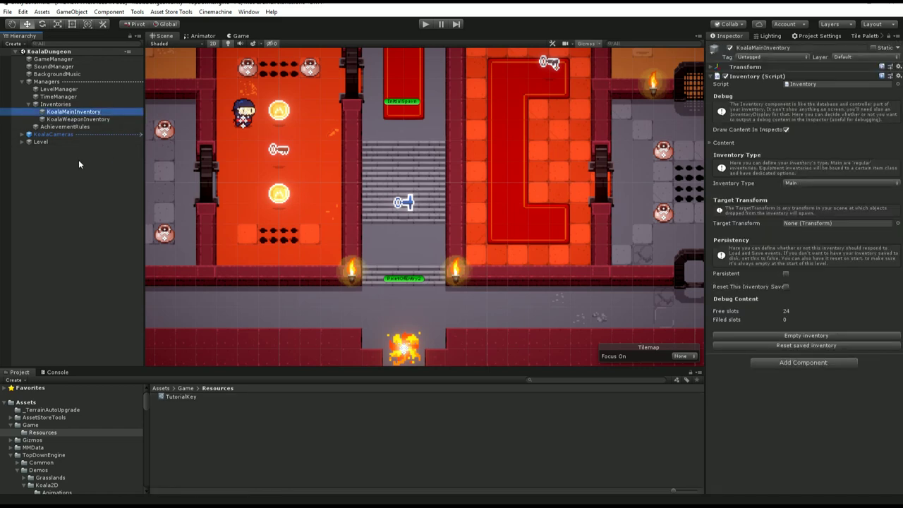
pyautogui.click(182, 397)
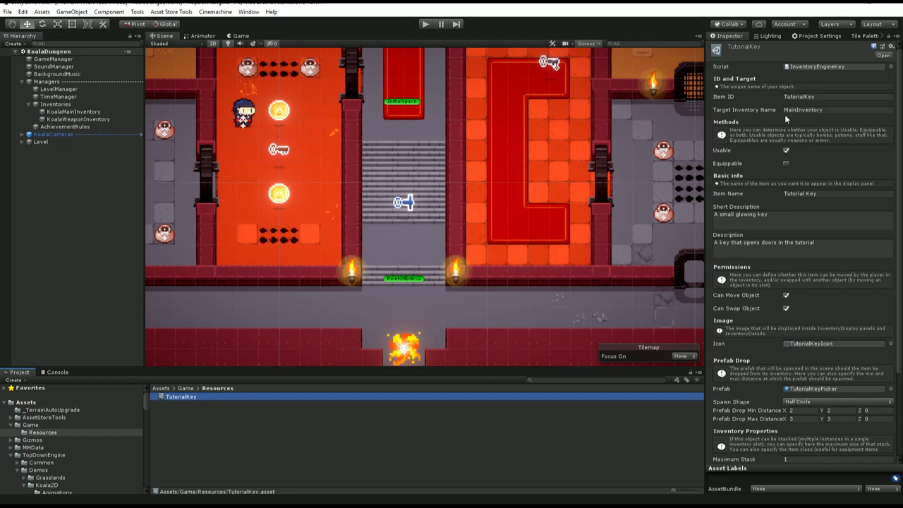
pyautogui.click(804, 110)
pyautogui.hotkey('ctrl', 'v')
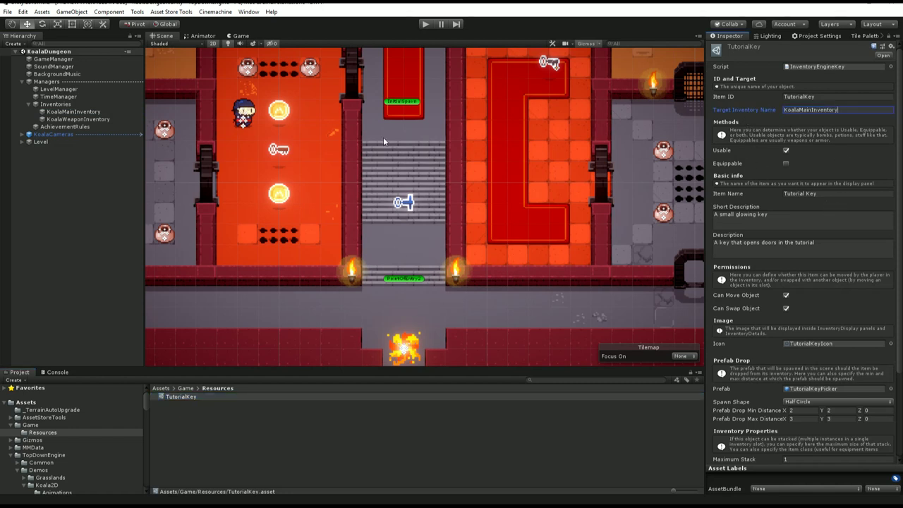
# - Start Play mode and walk the koala onto the Tutorial Key to collect it
pyautogui.click(426, 24)
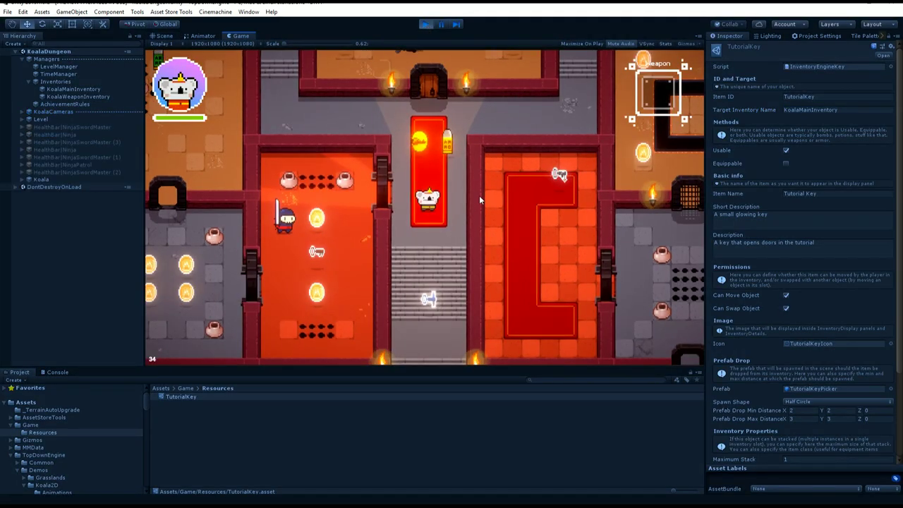
pyautogui.press('i')
pyautogui.press('i')
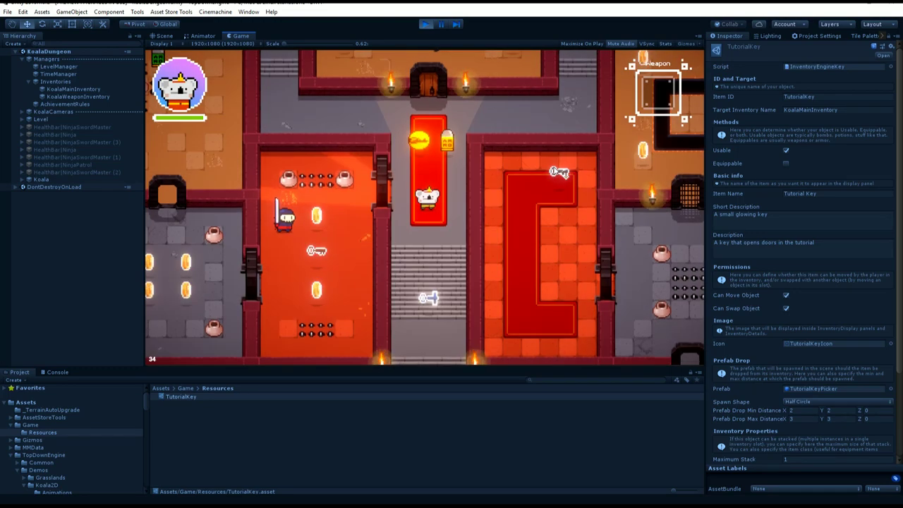
pyautogui.press('Down')
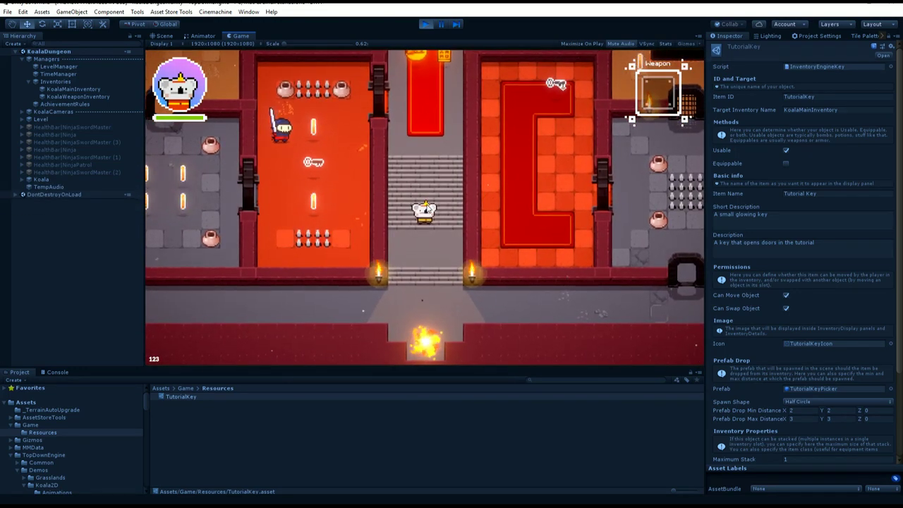
# - Drop the Tutorial Key from the inventory, pick it up again, and walk around the level
pyautogui.press('i')
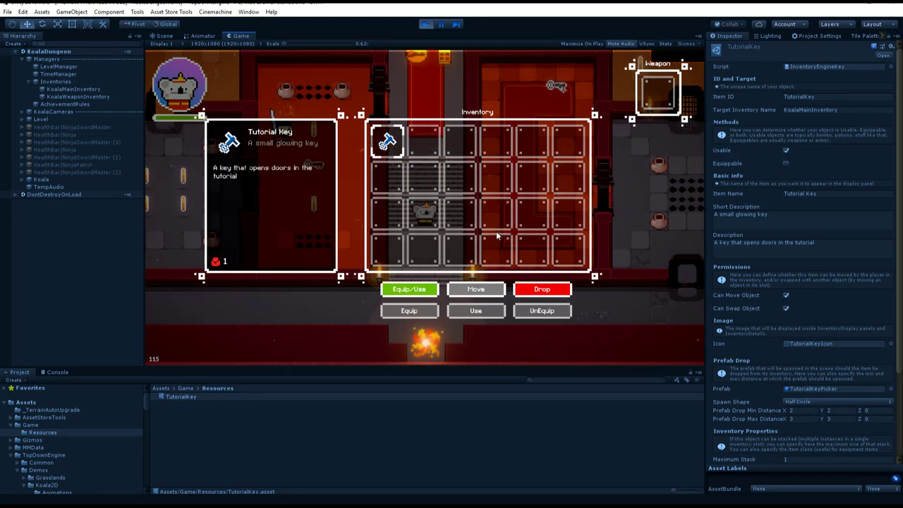
pyautogui.press('i')
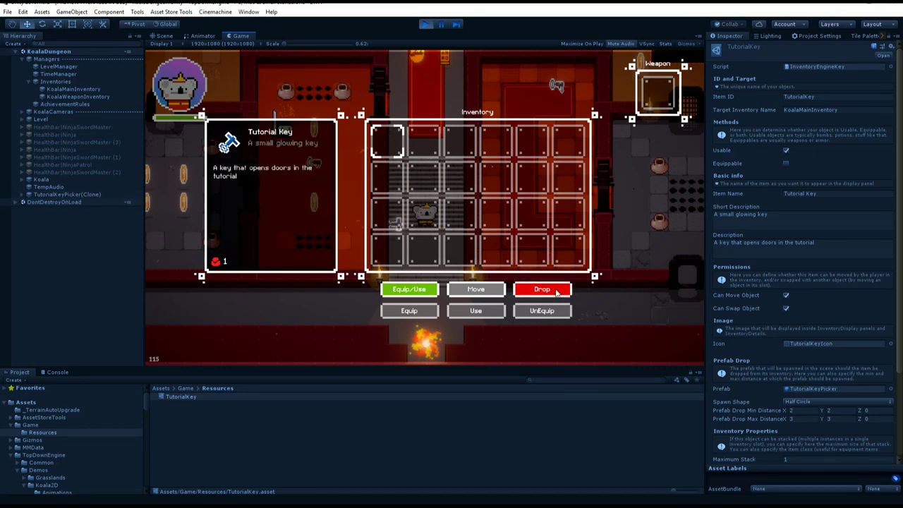
pyautogui.press('i')
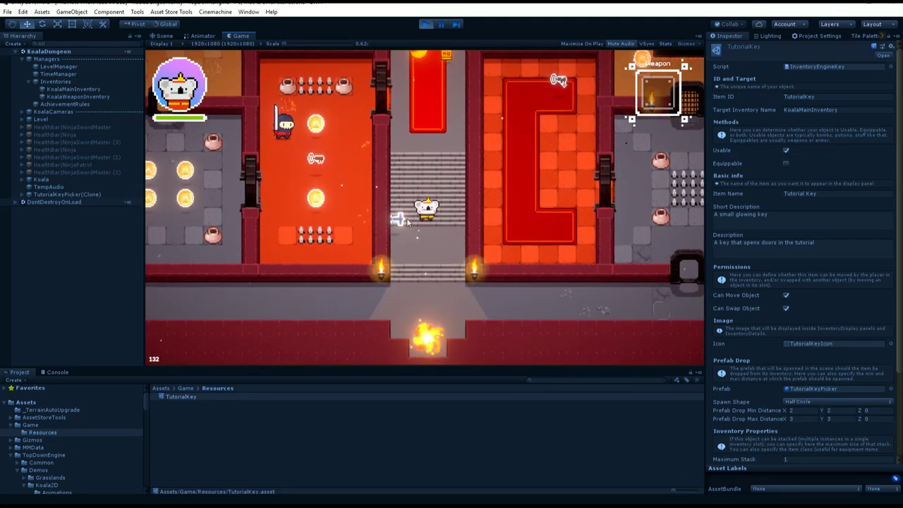
pyautogui.press('Left')
pyautogui.press('Up')
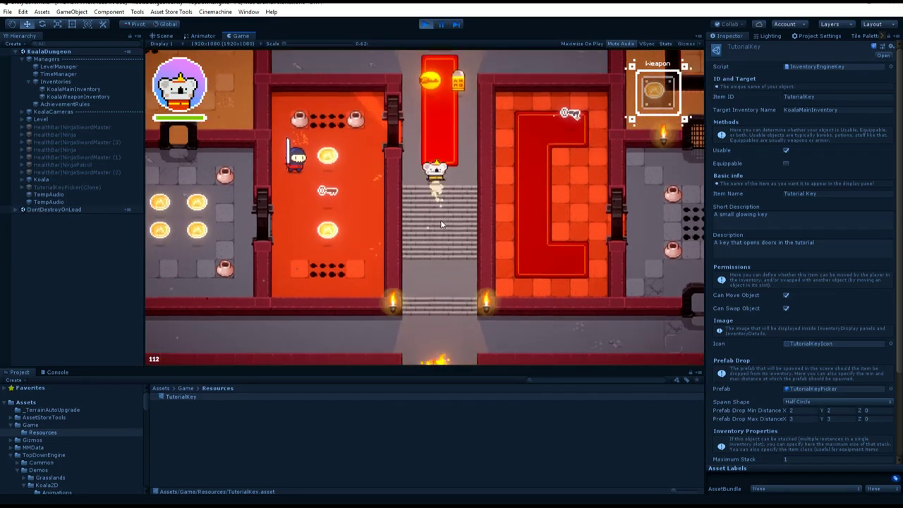
pyautogui.press('Up')
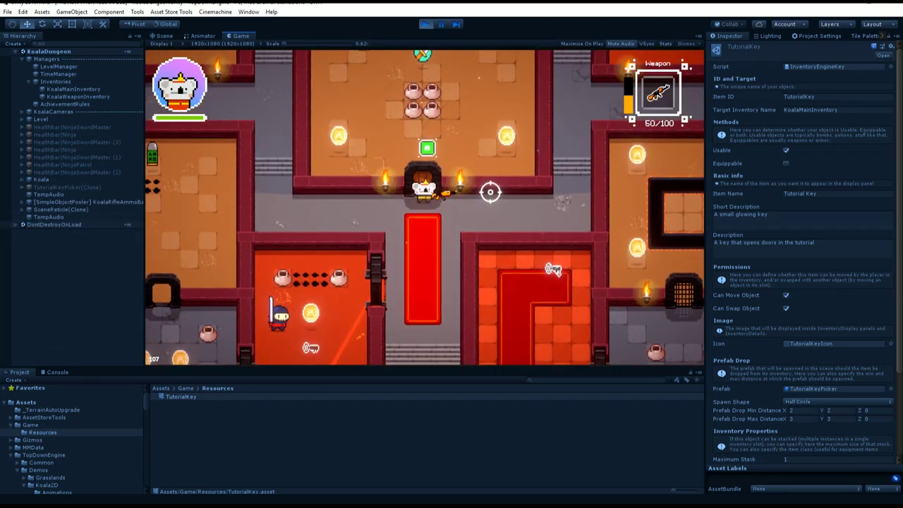
pyautogui.press('Down')
# - Stop play, set WoodenDoor's Key Operated Zone Key ID to TutorialKey, then play again
pyautogui.click(426, 24)
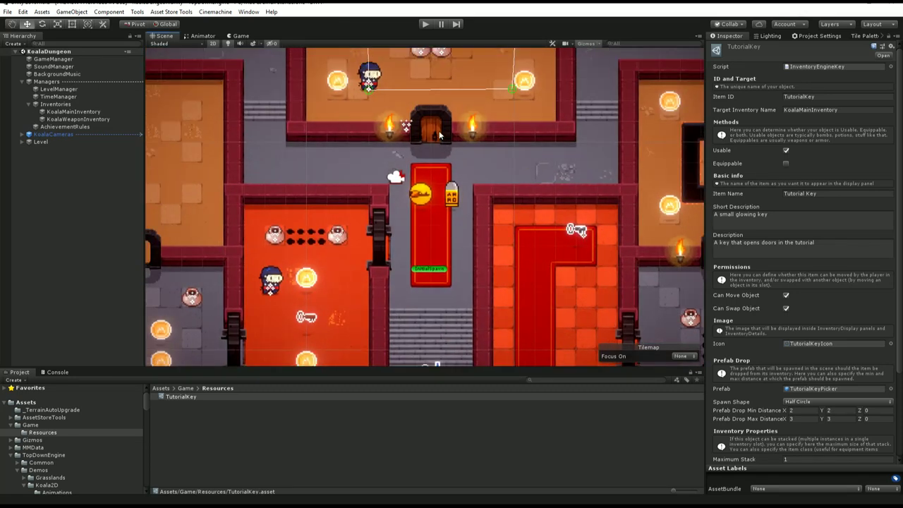
pyautogui.click(439, 135)
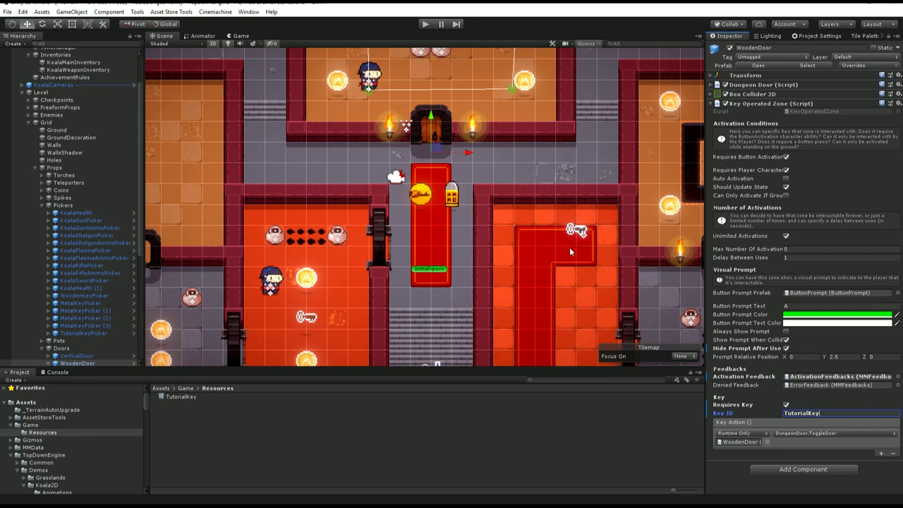
pyautogui.moveTo(453, 319); pyautogui.dragTo(425, 217, button='middle')
pyautogui.click(425, 24)
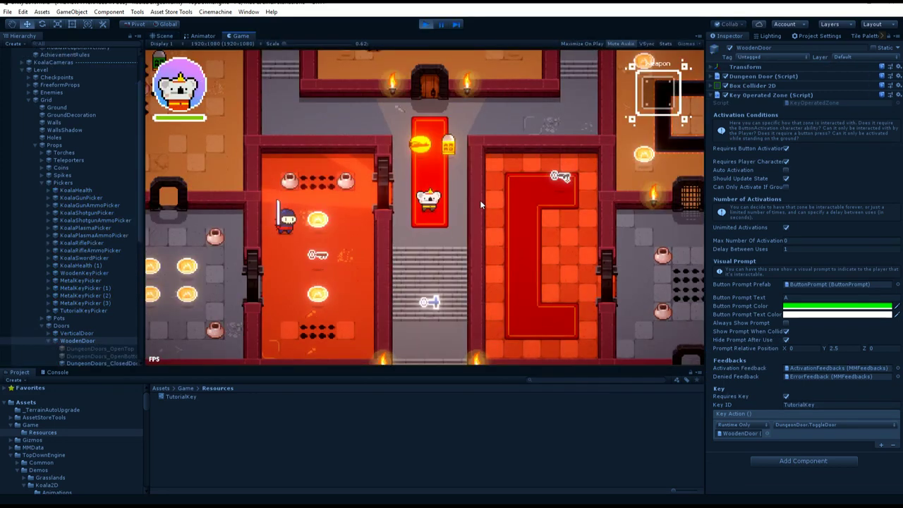
# - Walk the koala up to the wooden door and through it, firing into the upper room
pyautogui.press('w')
pyautogui.press('w')
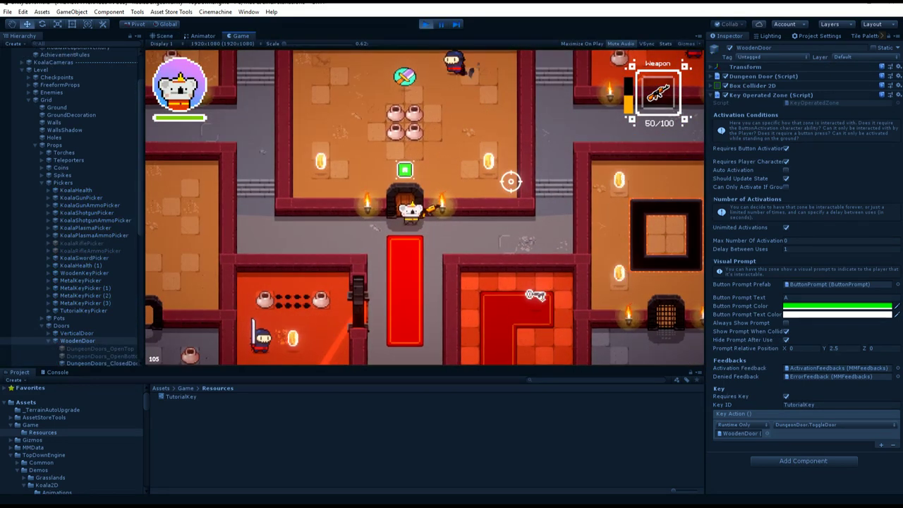
pyautogui.press('i')
pyautogui.press('i')
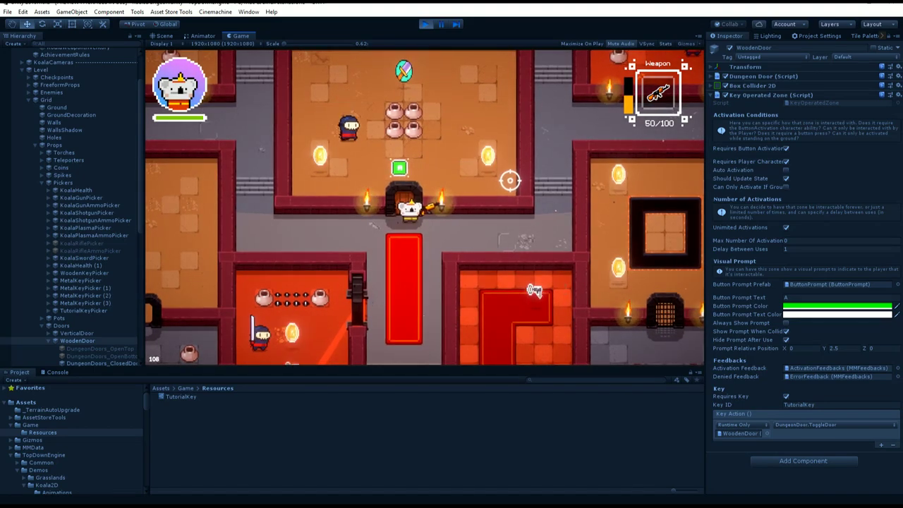
pyautogui.press('s')
pyautogui.press('s')
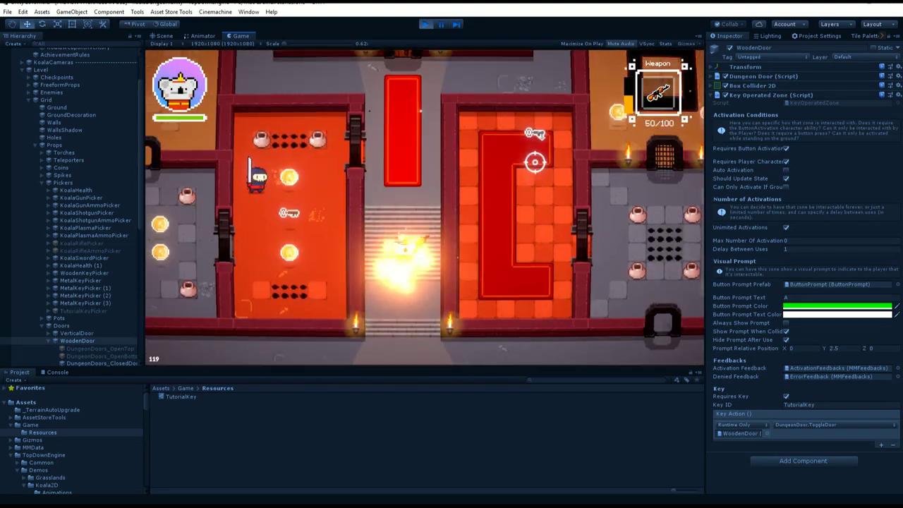
pyautogui.press('w')
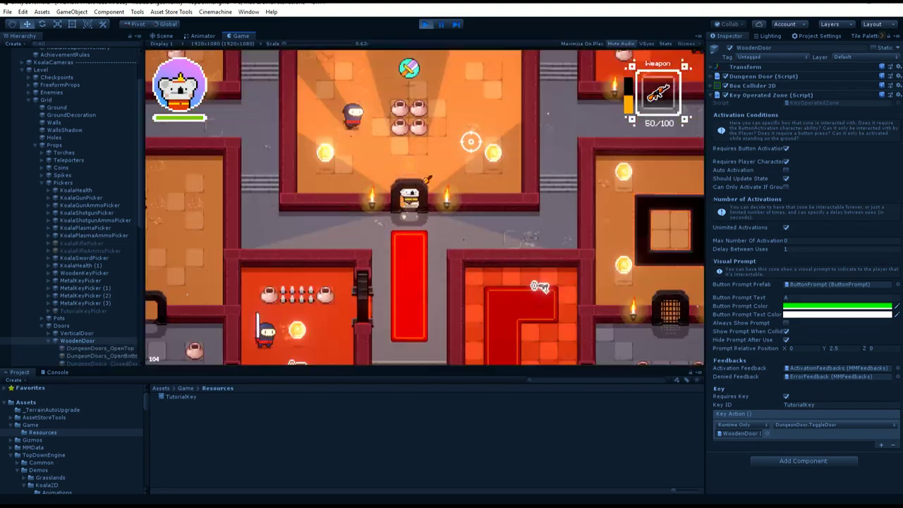
pyautogui.click(331, 88)
pyautogui.press('s')
pyautogui.moveTo(331, 88); pyautogui.dragTo(396, 124)
# - Walk the koala around the upper room, then stop the running game
pyautogui.press('w')
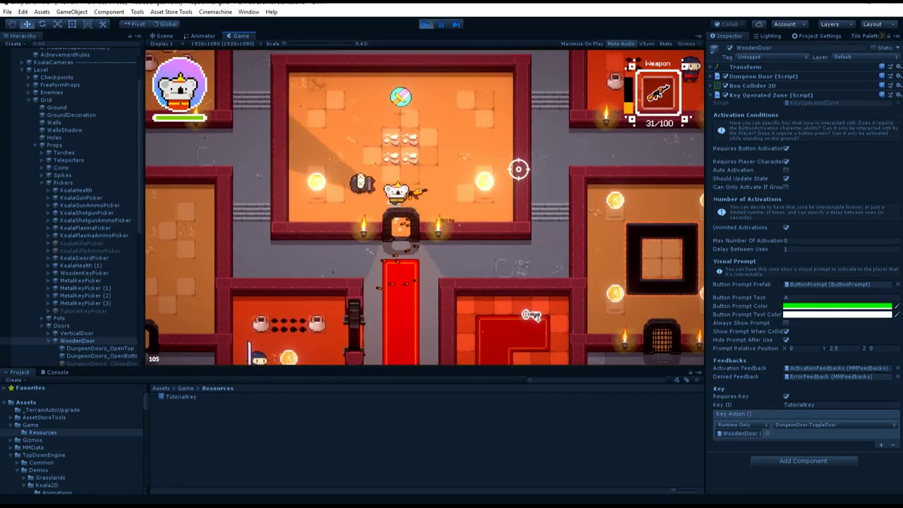
pyautogui.press('a')
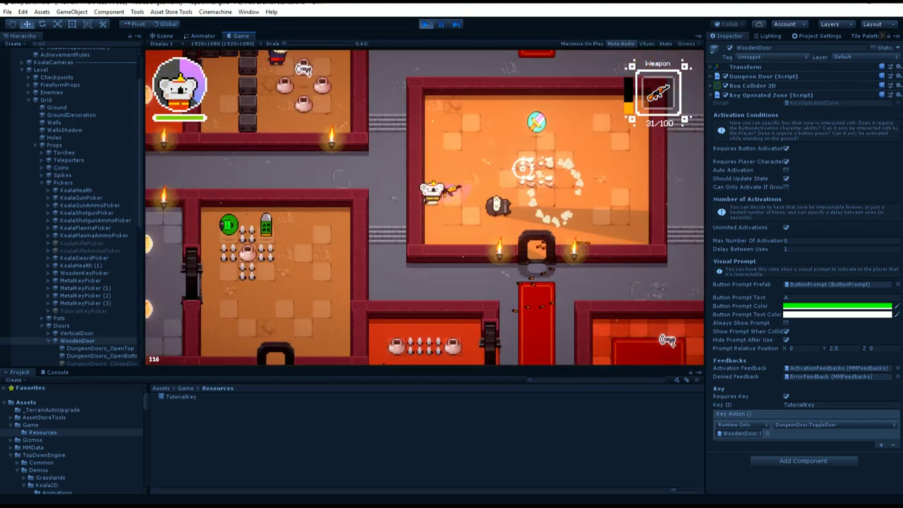
pyautogui.press('d')
pyautogui.press('w')
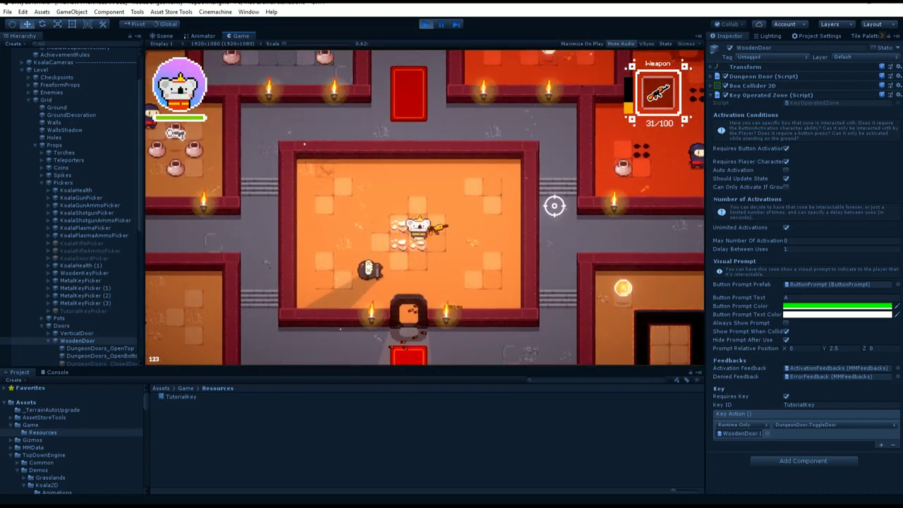
pyautogui.click(426, 24)
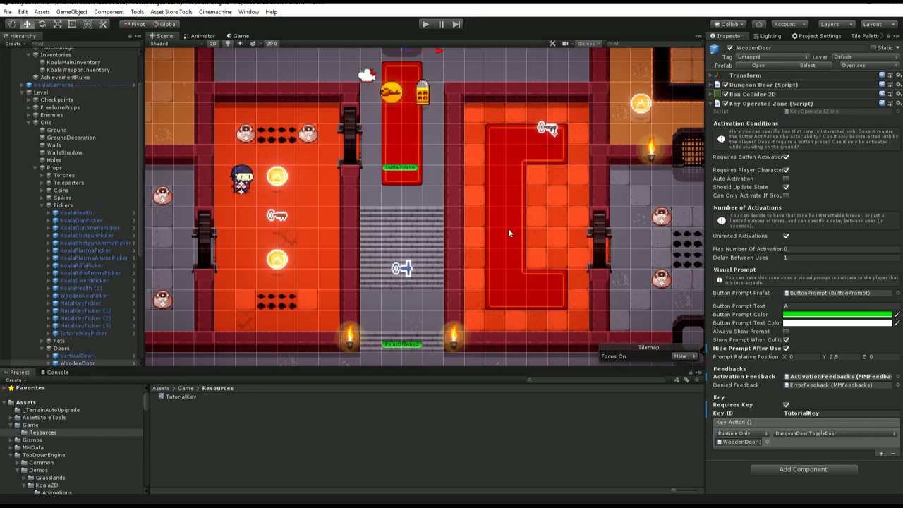
# - Frame the wooden door in the Scene view and collapse its Key Operated Zone component
pyautogui.moveTo(458, 127); pyautogui.dragTo(481, 316, button='middle')
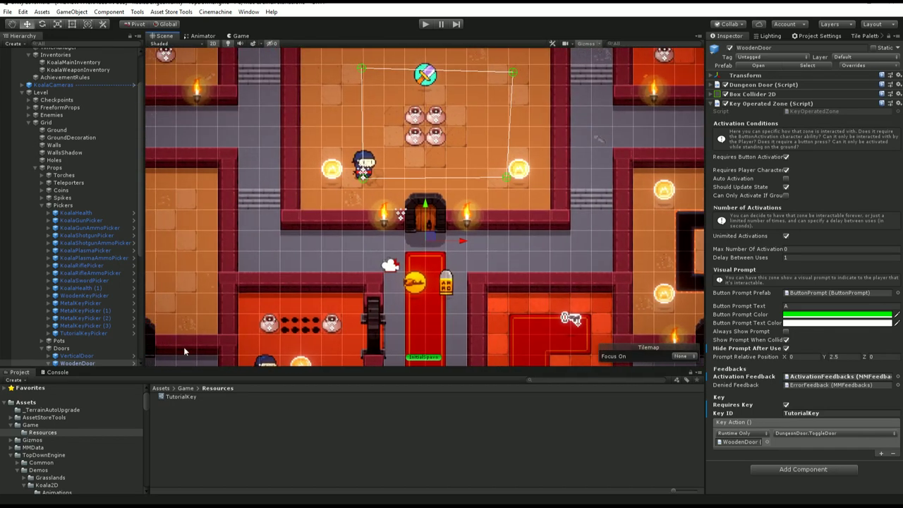
pyautogui.scroll(5, 444, 210)
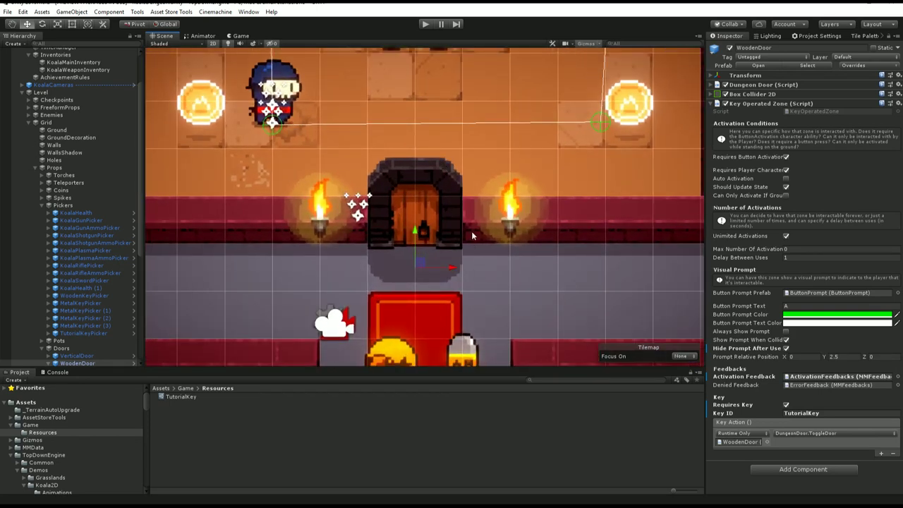
pyautogui.click(750, 104)
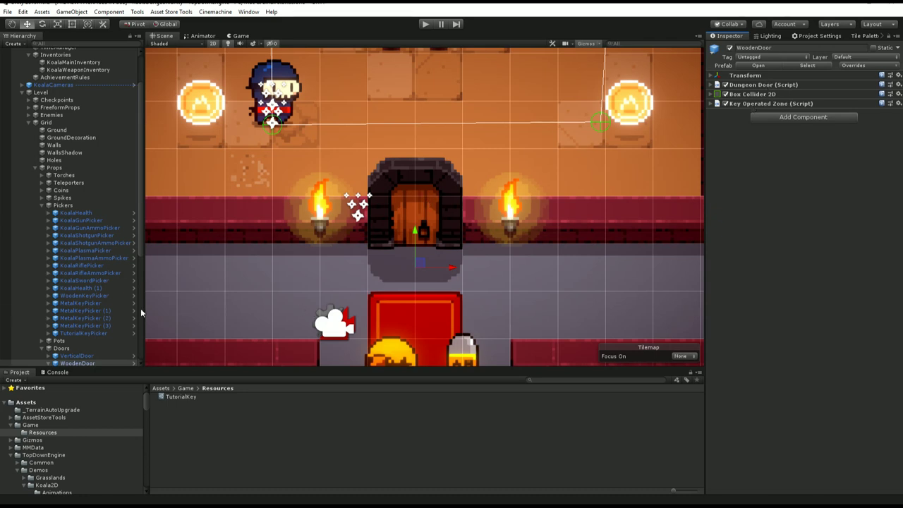
pyautogui.scroll(-2, 102, 312)
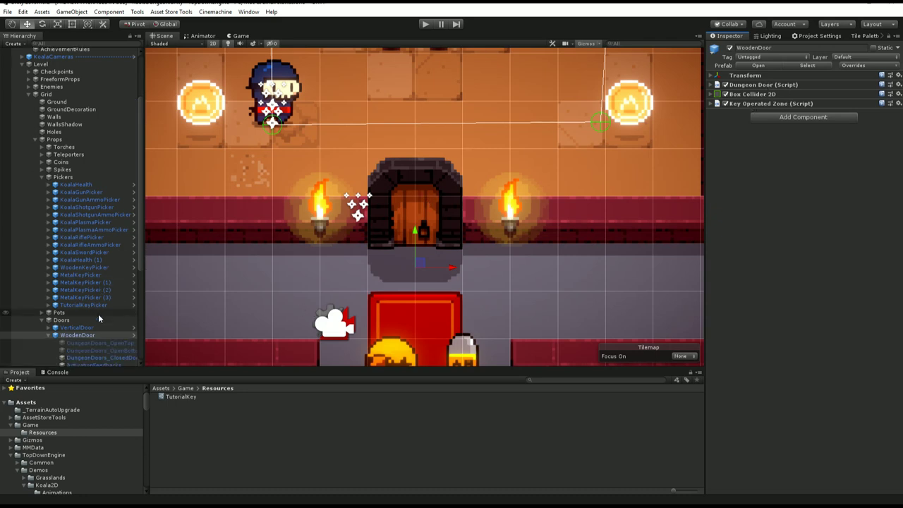
# - Expand the Dungeon Door script and start Play mode with the Scene view showing
pyautogui.click(767, 85)
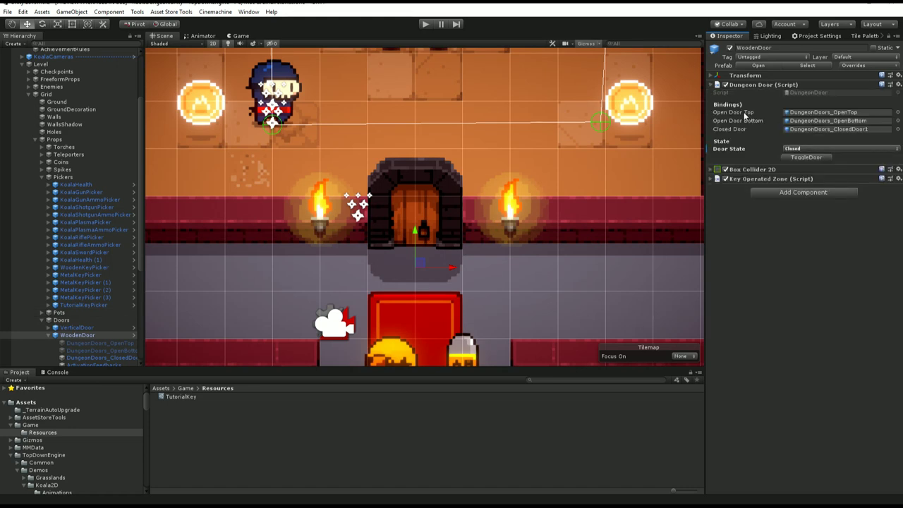
pyautogui.click(425, 26)
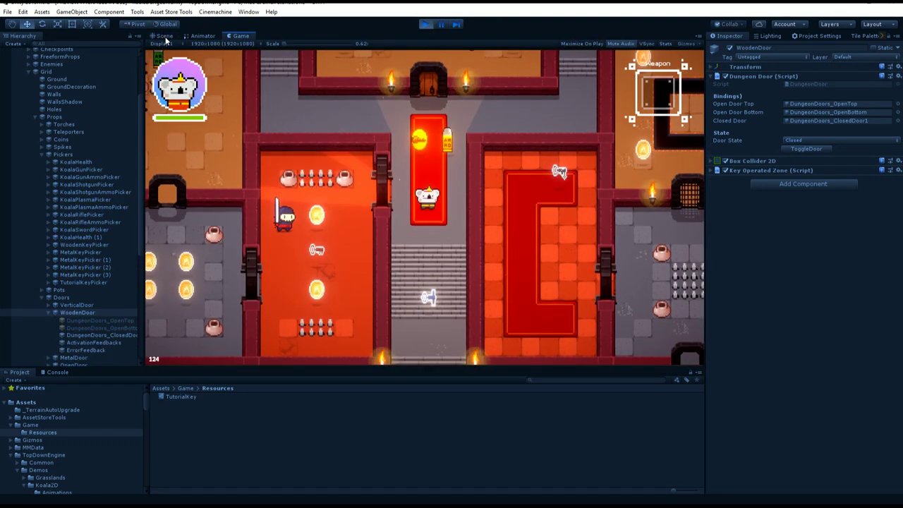
pyautogui.click(165, 35)
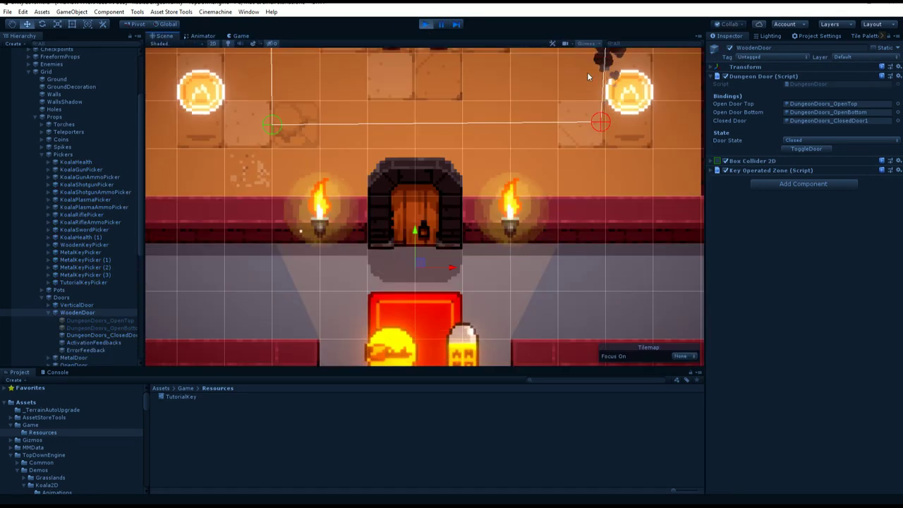
# - Toggle the wooden door open and closed repeatedly with ToggleDoor
pyautogui.click(826, 148)
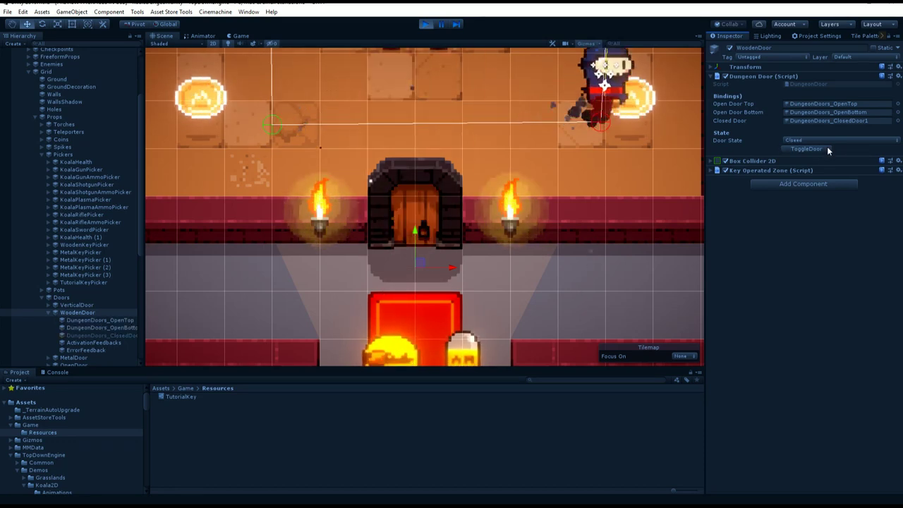
pyautogui.click(826, 148)
pyautogui.click(826, 148)
pyautogui.click(826, 148)
pyautogui.click(826, 148)
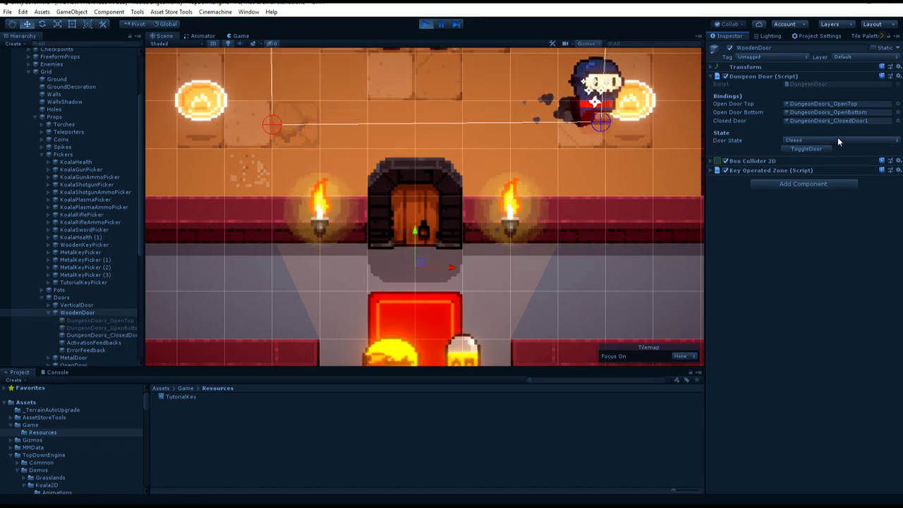
pyautogui.click(801, 151)
pyautogui.click(801, 151)
pyautogui.click(801, 151)
pyautogui.click(805, 149)
# - Switch the door's Door State to Open, then to Closed
pyautogui.click(818, 140)
pyautogui.click(805, 147)
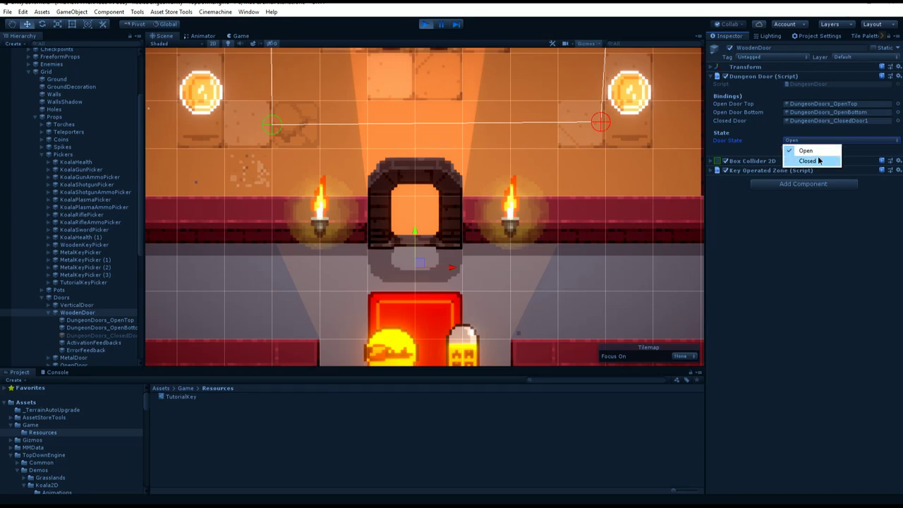
pyautogui.click(817, 160)
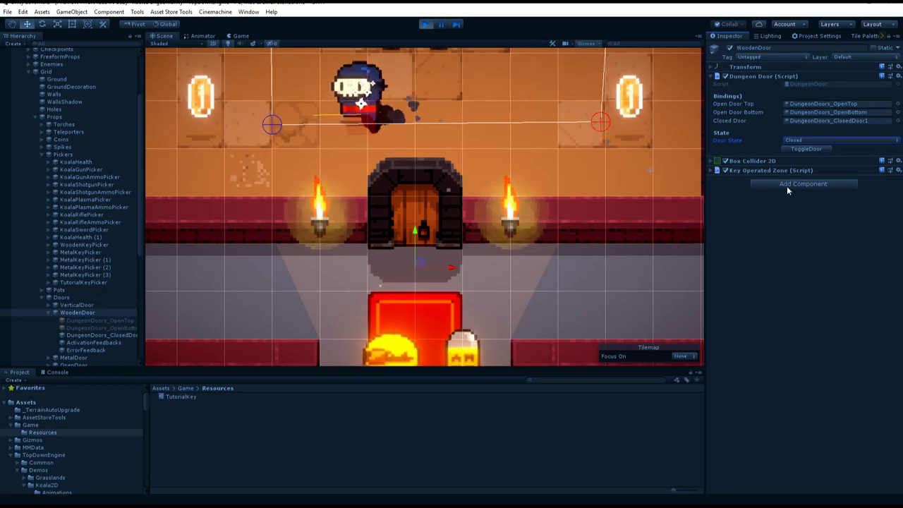
# - Toggle the door ten more times, finishing with it closed
pyautogui.click(807, 149)
pyautogui.click(809, 149)
pyautogui.click(809, 149)
pyautogui.click(809, 149)
pyautogui.click(809, 148)
pyautogui.click(808, 149)
pyautogui.click(809, 149)
pyautogui.click(809, 149)
pyautogui.click(809, 149)
pyautogui.click(809, 149)
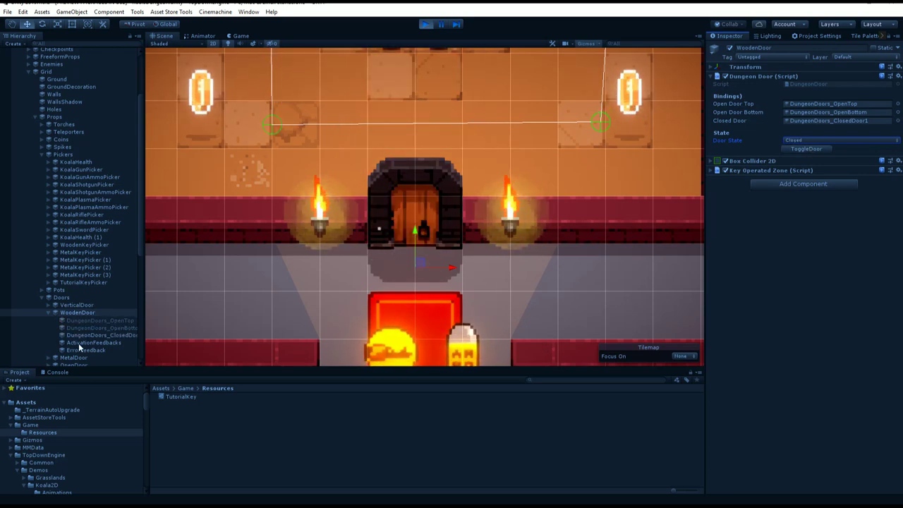
# - Check the 2-by-1 Box Collider 2D on DungeonDoors_ClosedDoor1 and OpenBottom, then reselect WoodenDoor
pyautogui.click(115, 336)
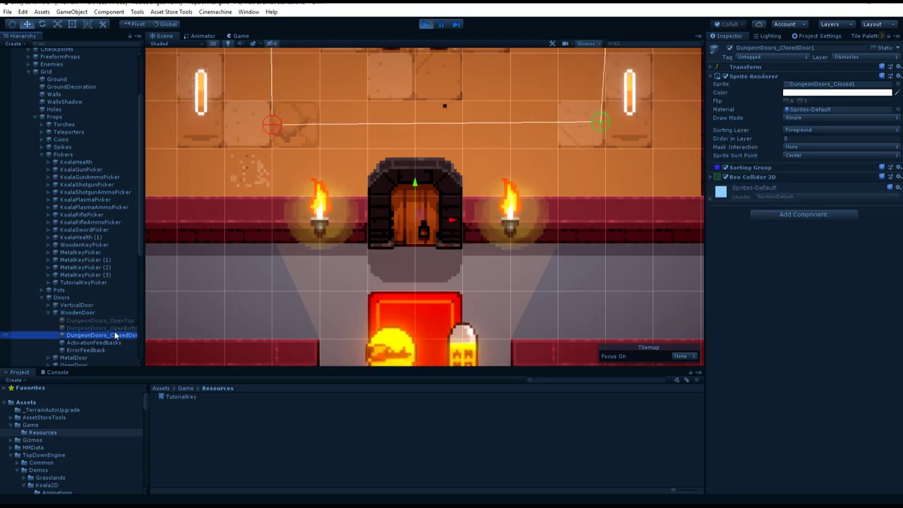
pyautogui.click(742, 177)
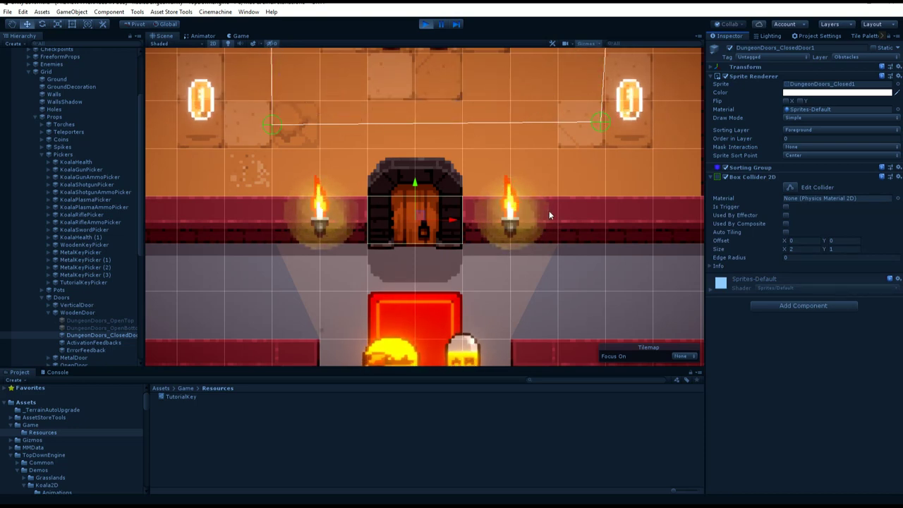
pyautogui.click(119, 328)
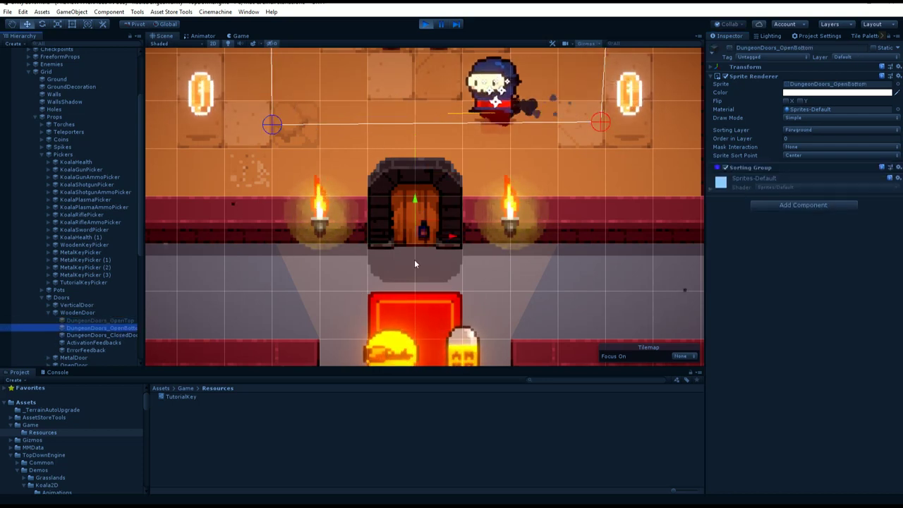
pyautogui.press('Down')
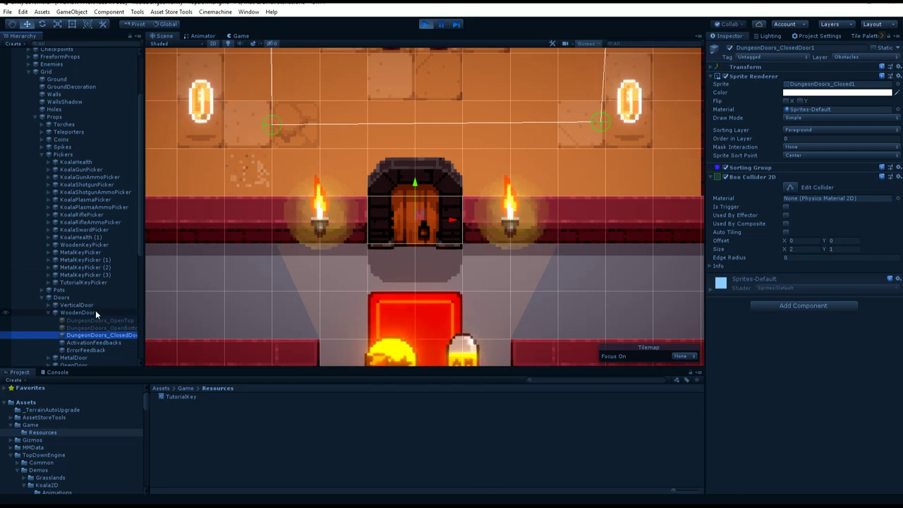
pyautogui.click(95, 312)
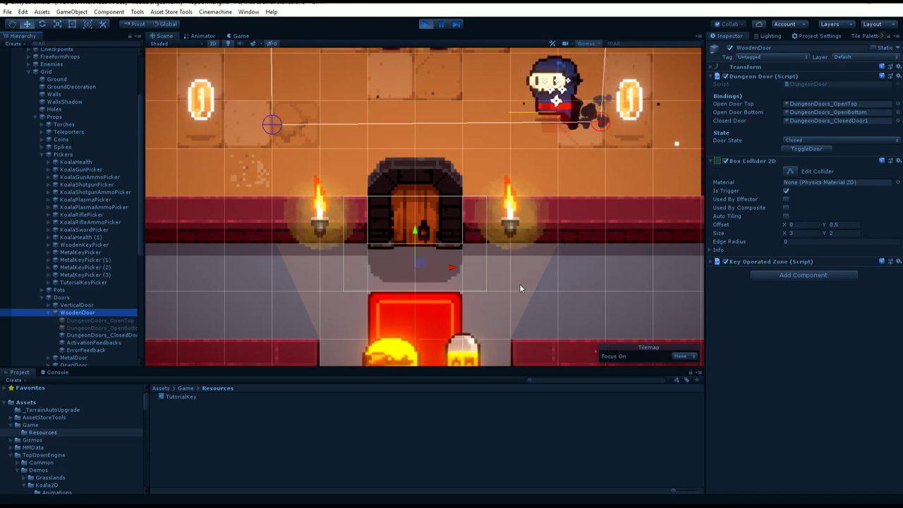
# - Inspect ActivationFeedbacks and ErrorFeedback, then reselect WoodenDoor and collapse its Dungeon Door script
pyautogui.click(96, 343)
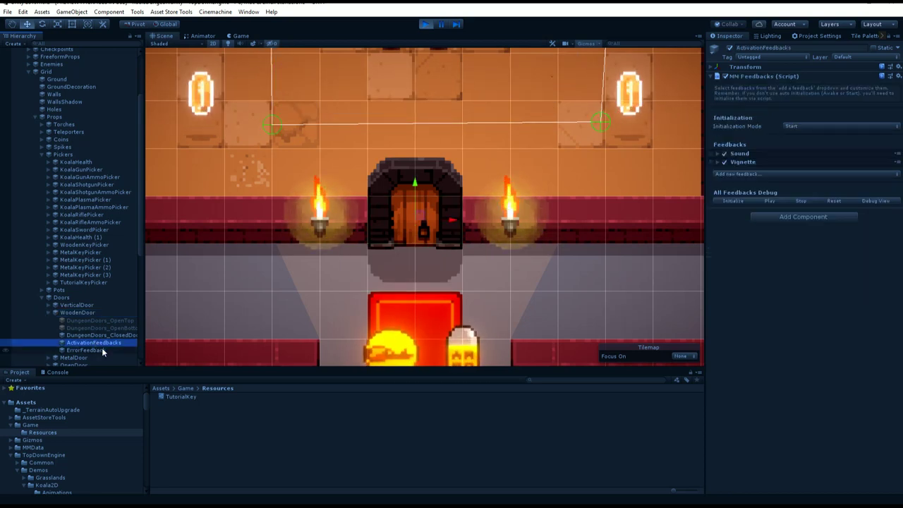
pyautogui.click(102, 349)
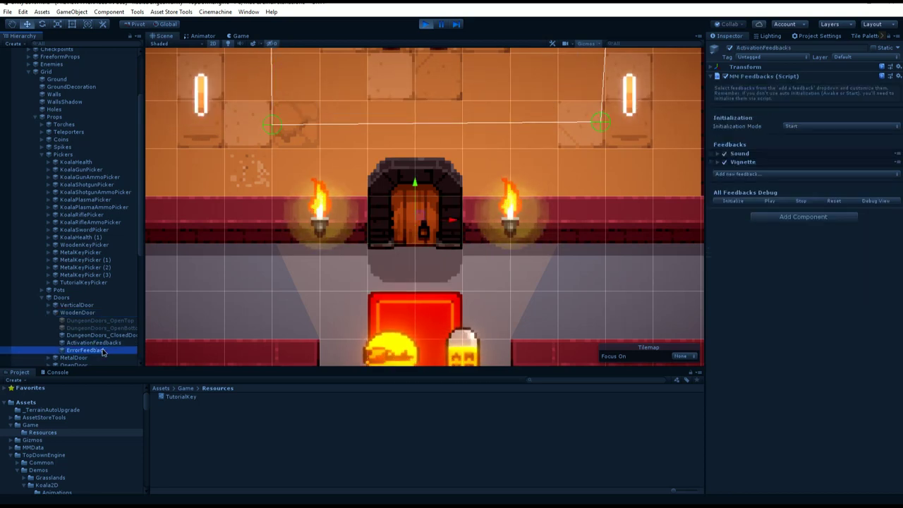
pyautogui.click(78, 313)
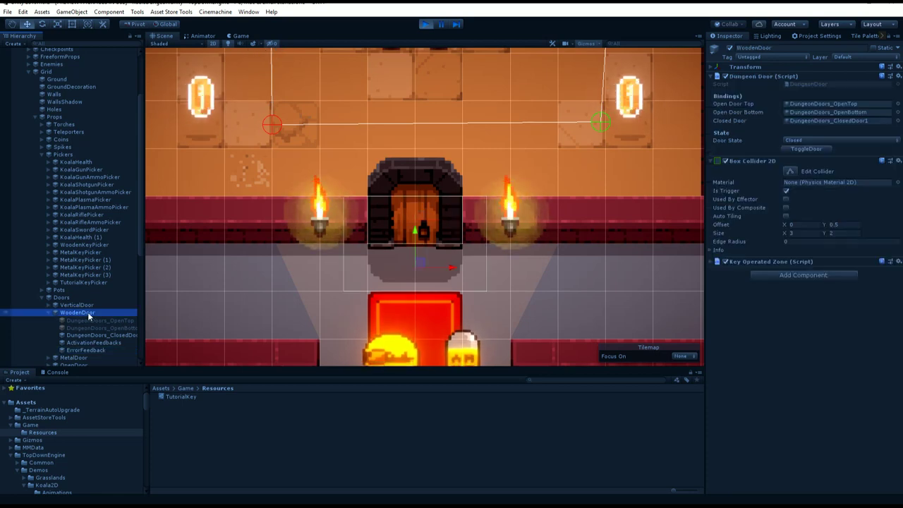
pyautogui.click(762, 76)
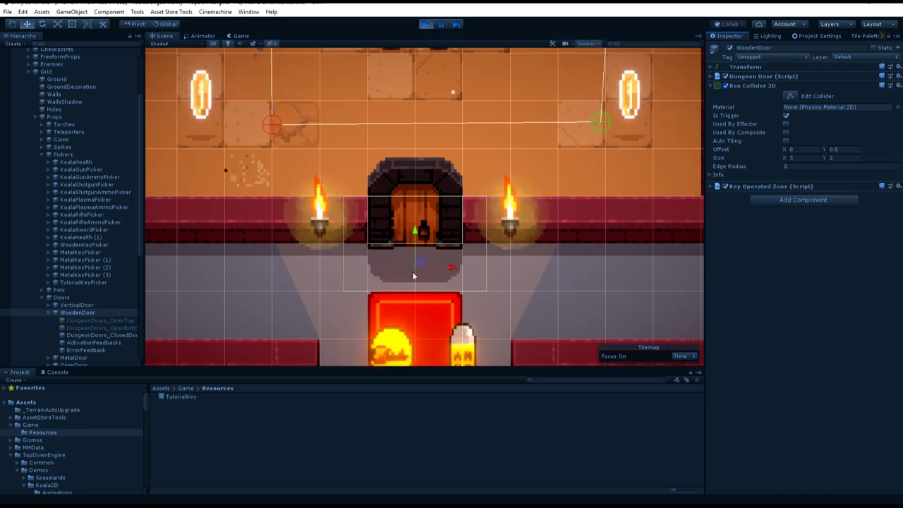
# - Collapse Box Collider 2D and expand the Key Operated Zone, showing TutorialKey and ToggleDoor
pyautogui.click(752, 85)
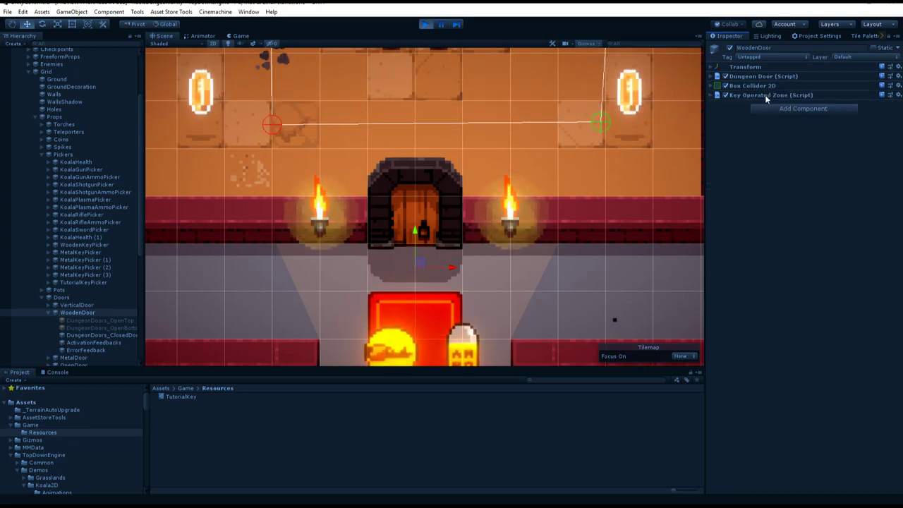
pyautogui.click(765, 95)
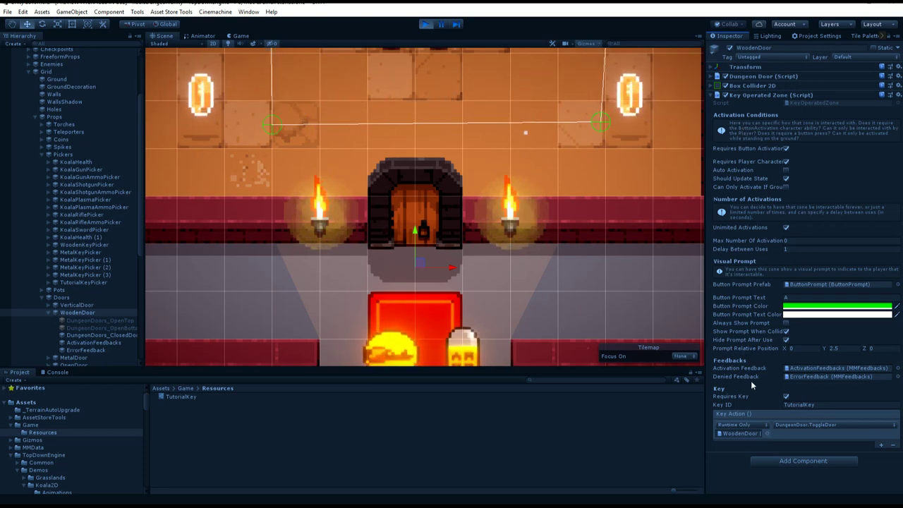
# - Select the door's Key ID field and drag the Scene/Inspector splitter left to widen the Inspector
pyautogui.click(784, 406)
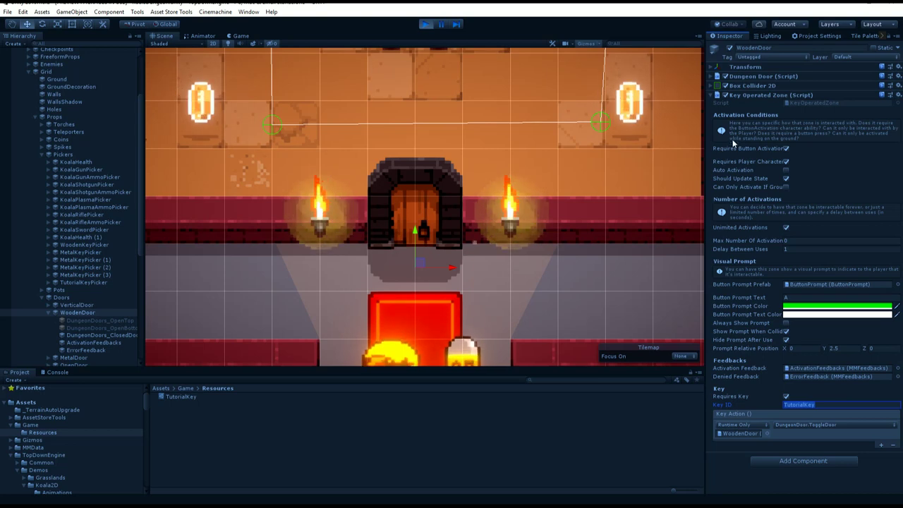
pyautogui.moveTo(704, 150); pyautogui.dragTo(576, 144)
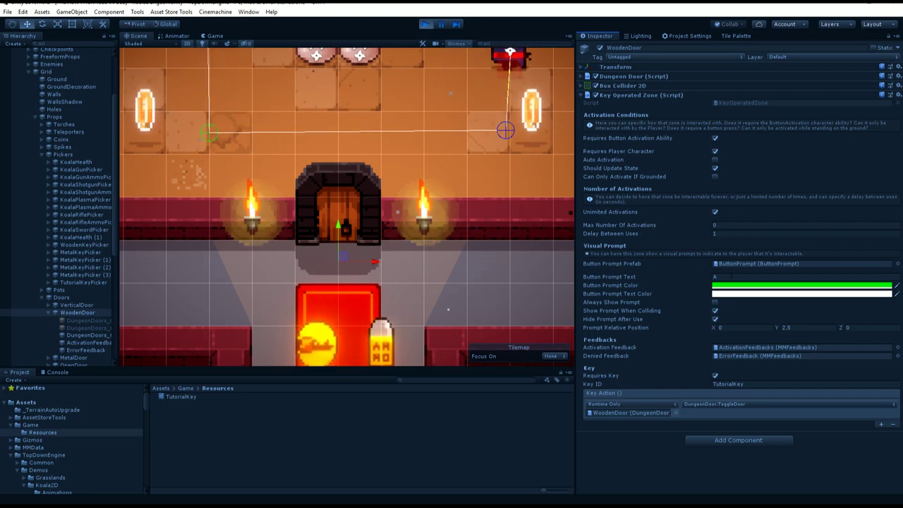
# - Walk the koala up to the wooden door and back to see its green prompt
pyautogui.click(217, 35)
pyautogui.press('w')
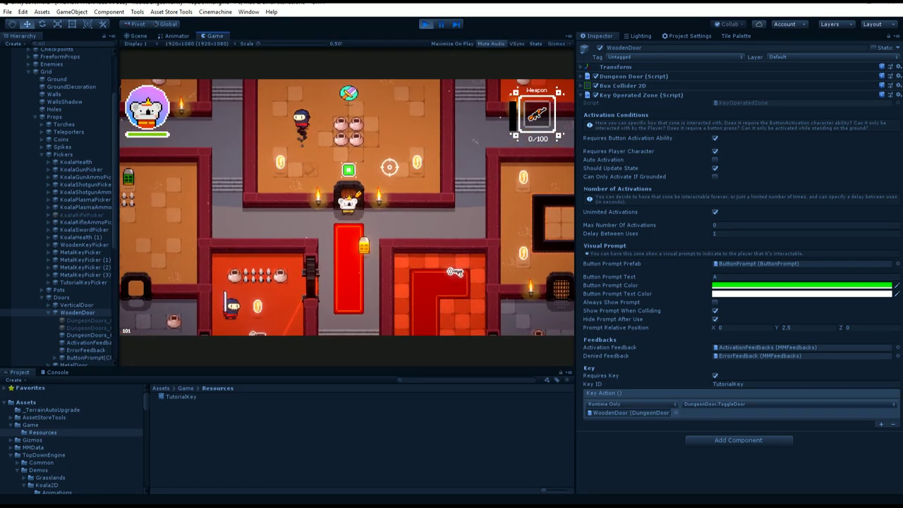
pyautogui.press('s')
pyautogui.press('w')
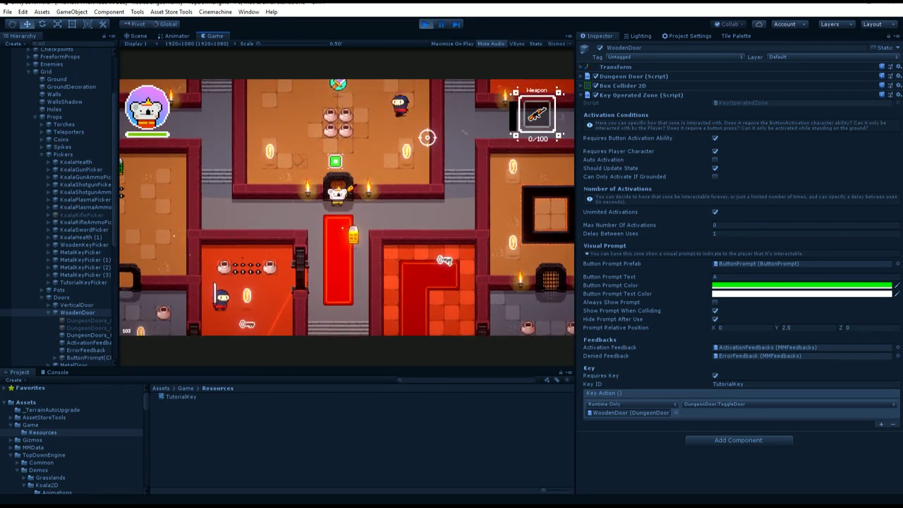
pyautogui.press('s')
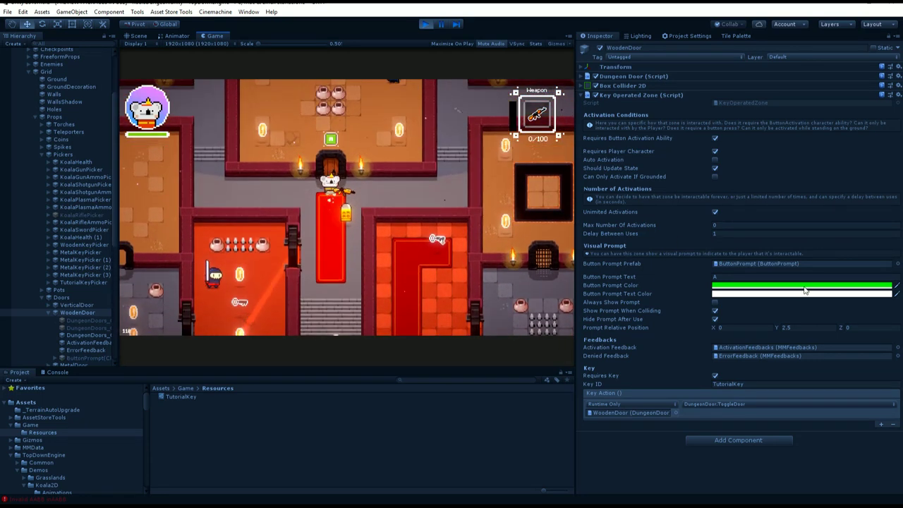
# - Change the door's Button Prompt Color to blue, recheck it at the door, and select the prompt text
pyautogui.click(804, 287)
pyautogui.moveTo(274, 164); pyautogui.dragTo(275, 171)
pyautogui.click(418, 166)
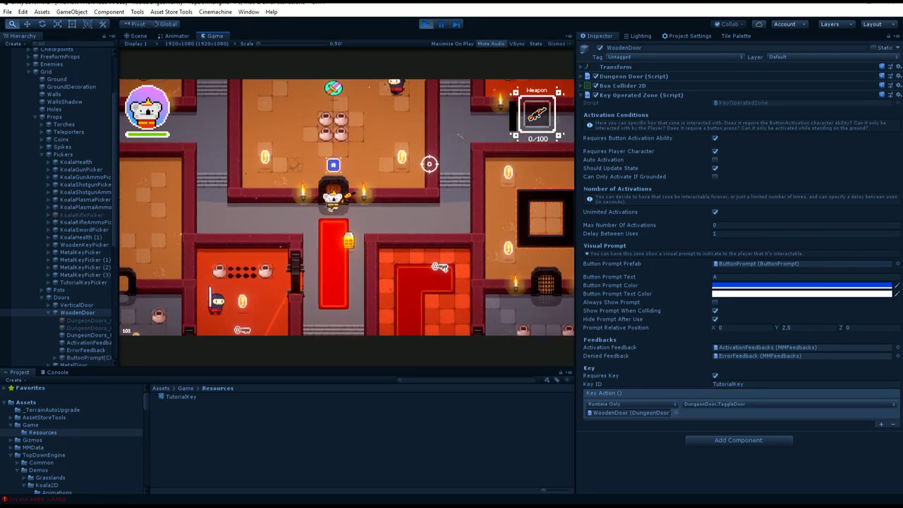
pyautogui.press('s')
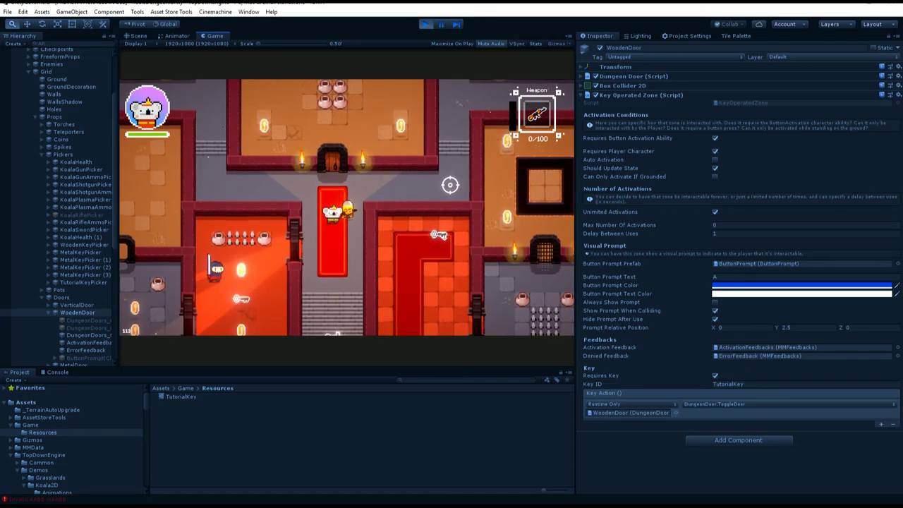
pyautogui.press('w')
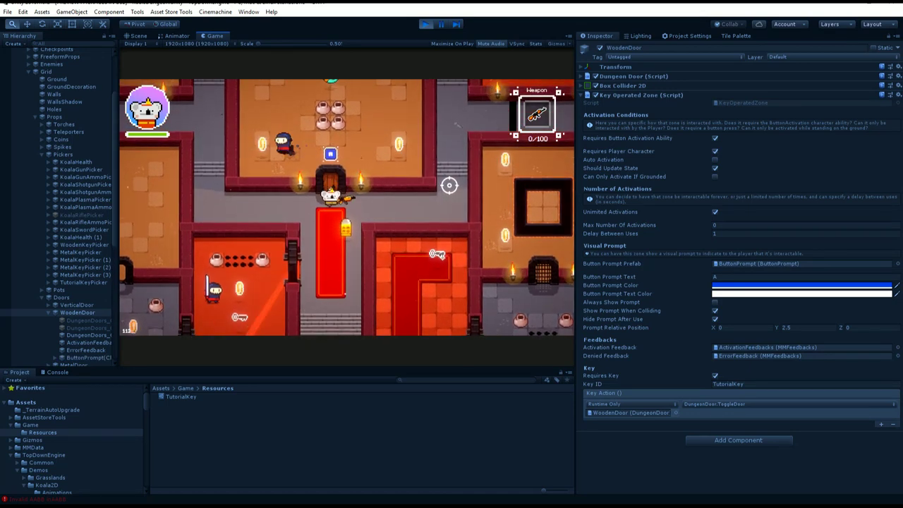
pyautogui.press('s')
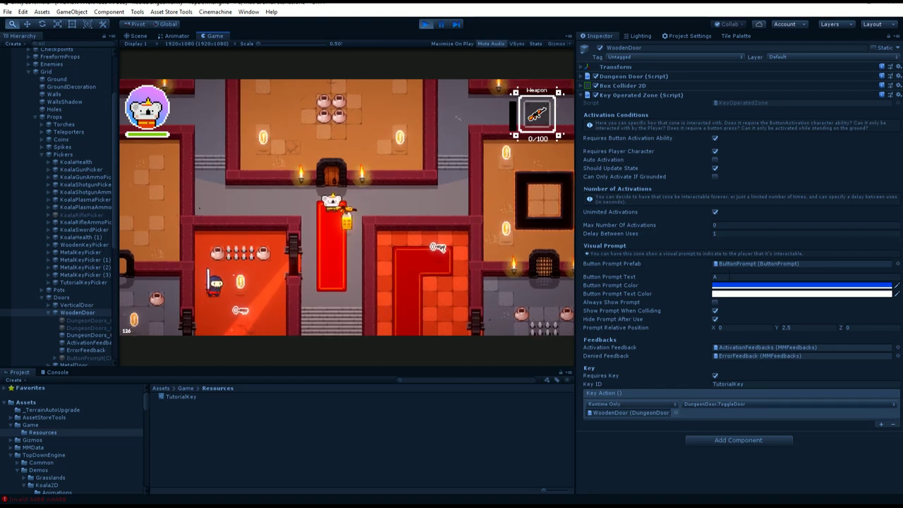
pyautogui.click(728, 278)
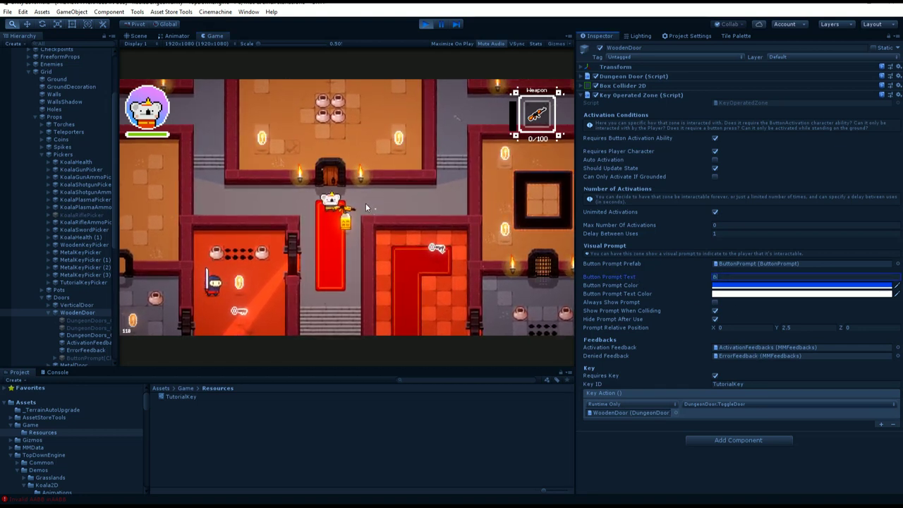
# - Set the door's Button Prompt Text to B and walk into the doorway to see it
pyautogui.press('Return')
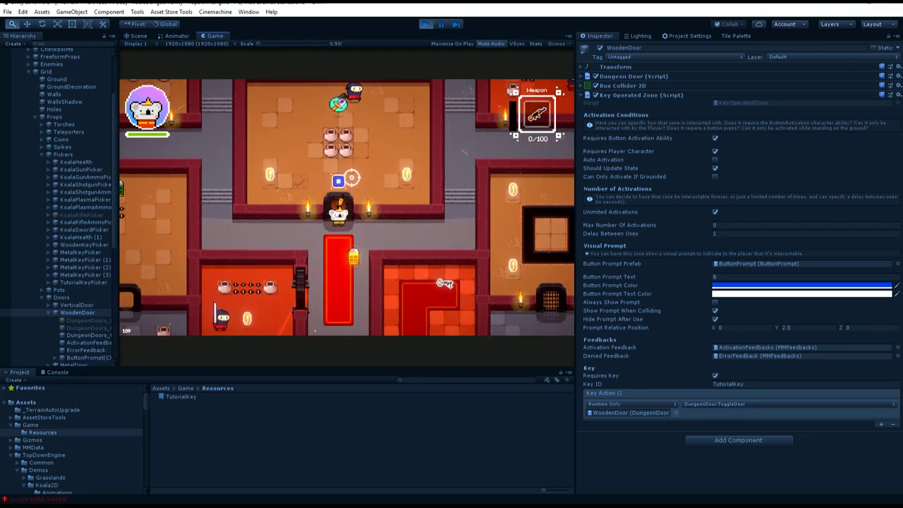
pyautogui.press('s')
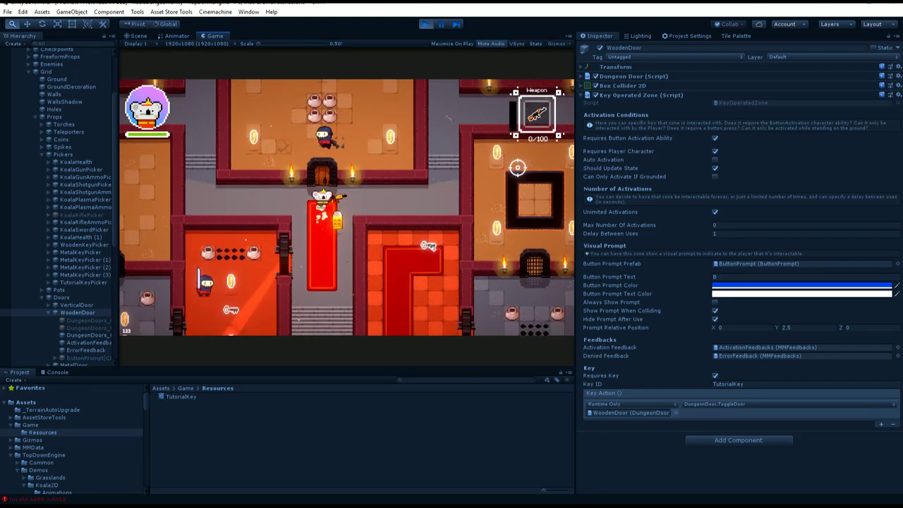
pyautogui.press('w')
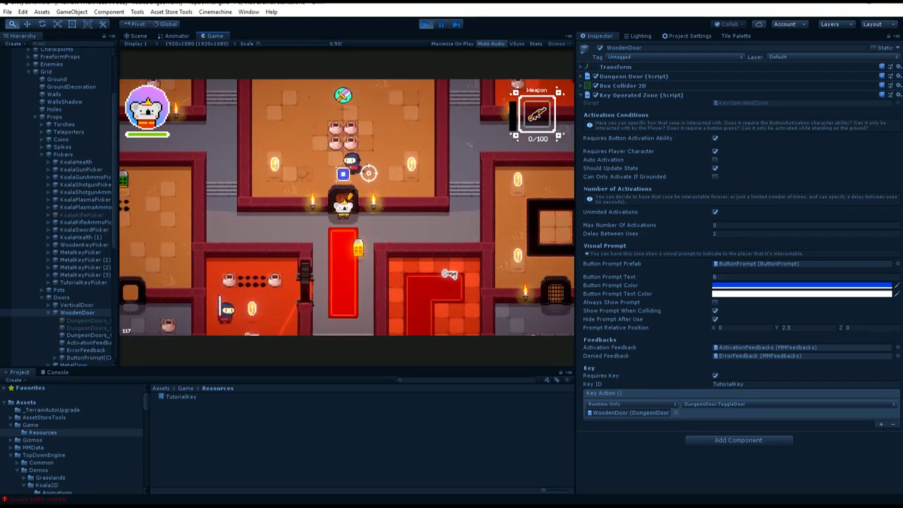
pyautogui.press('s')
# - Change the Button Prompt Color to red and walk up to the door to confirm it
pyautogui.click(781, 289)
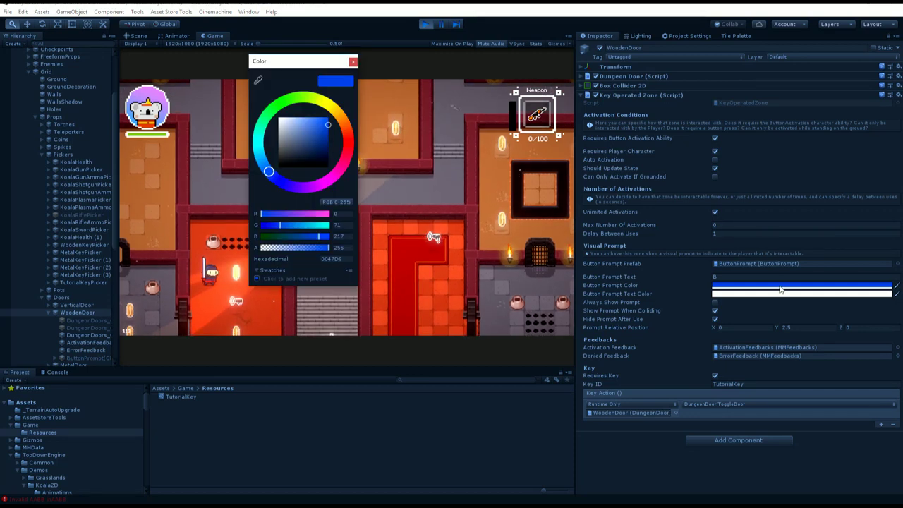
pyautogui.click(353, 62)
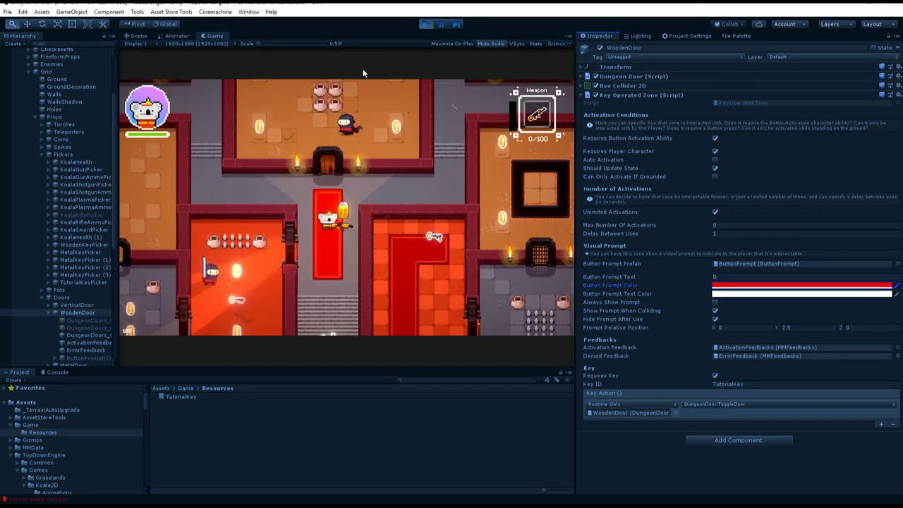
pyautogui.press('w')
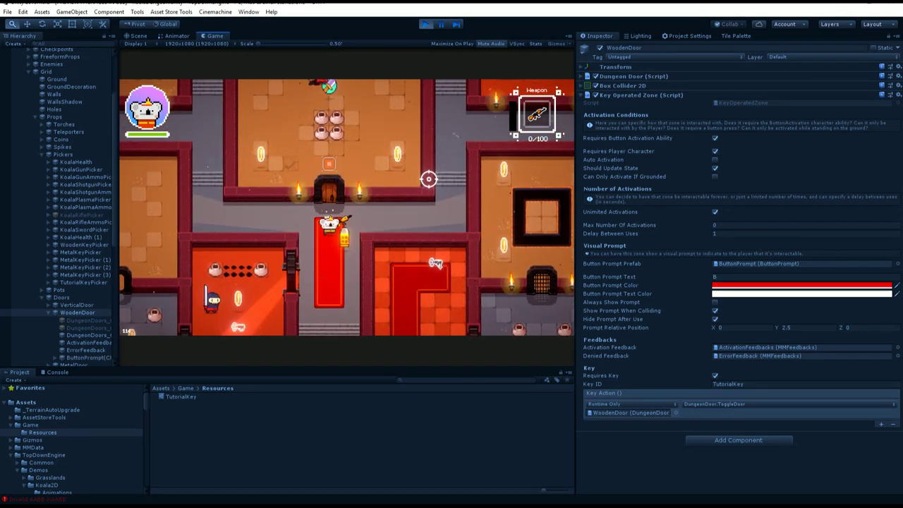
pyautogui.press('s')
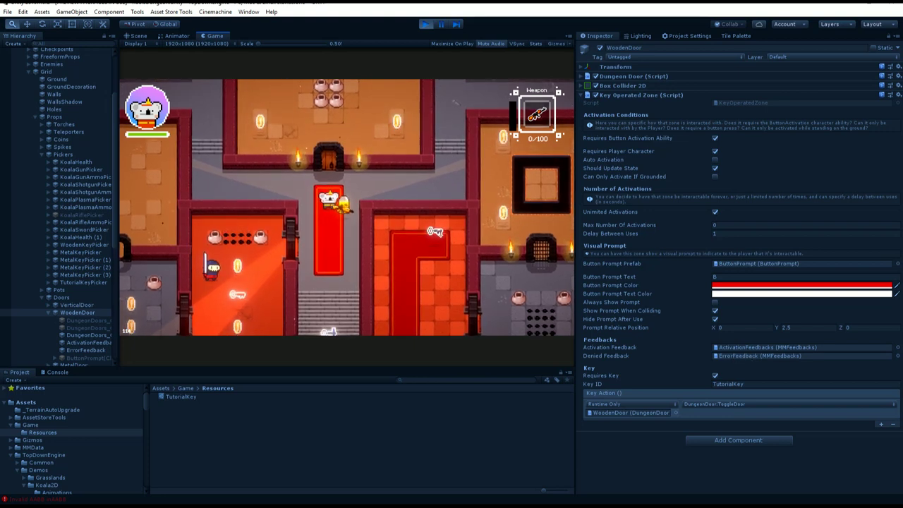
pyautogui.press('w')
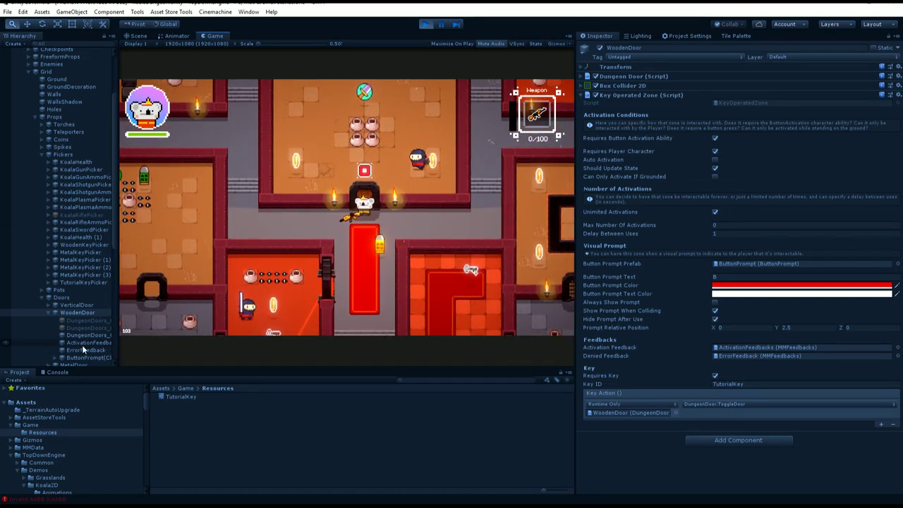
# - Clear the Console's error messages and return to the Project tab
pyautogui.click(56, 372)
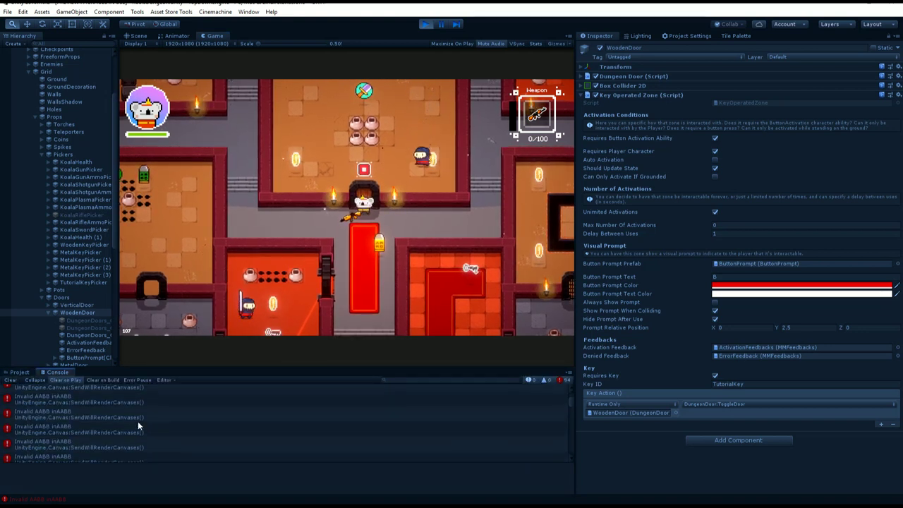
pyautogui.click(11, 380)
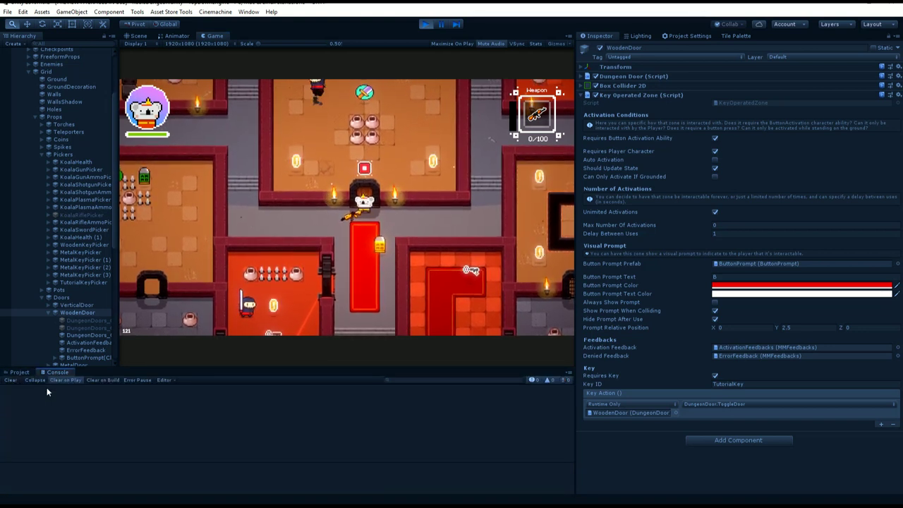
pyautogui.click(16, 372)
pyautogui.press('s')
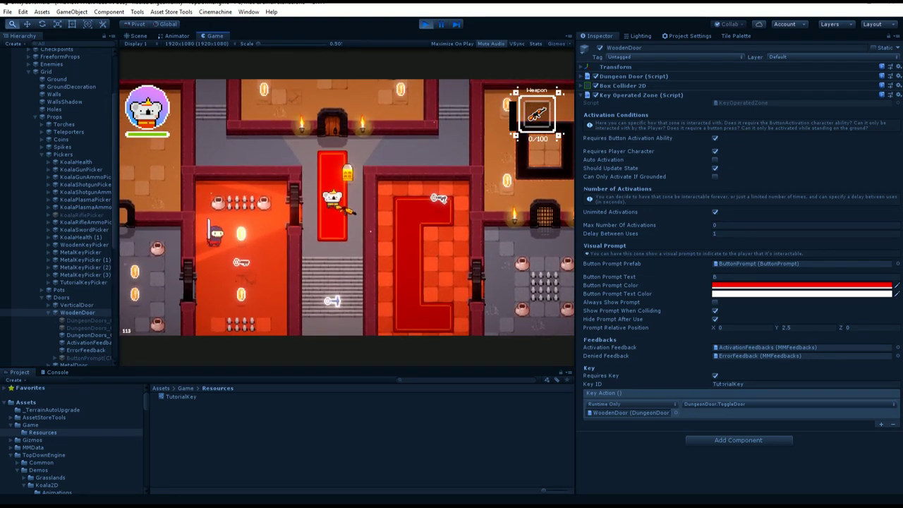
# - Check the door's TutorialKey Key ID and review the Dungeon Door component settings
pyautogui.click(728, 384)
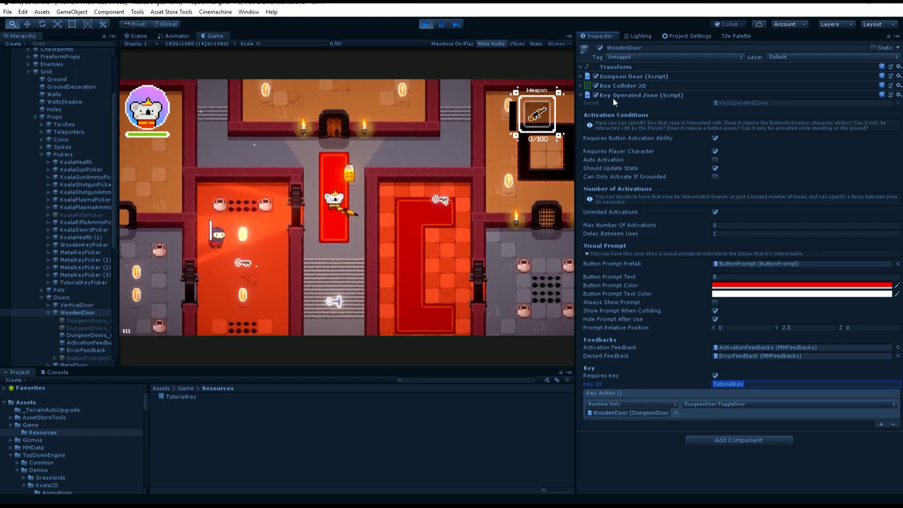
pyautogui.click(639, 76)
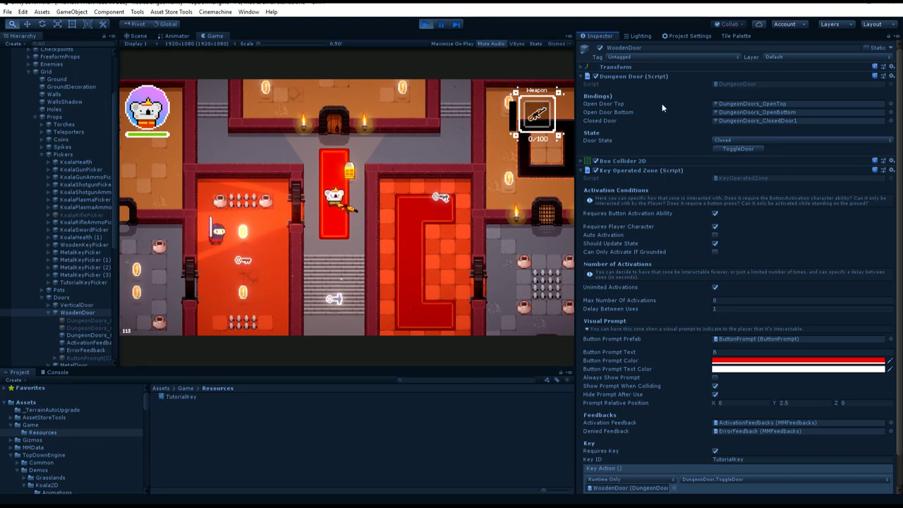
pyautogui.click(639, 77)
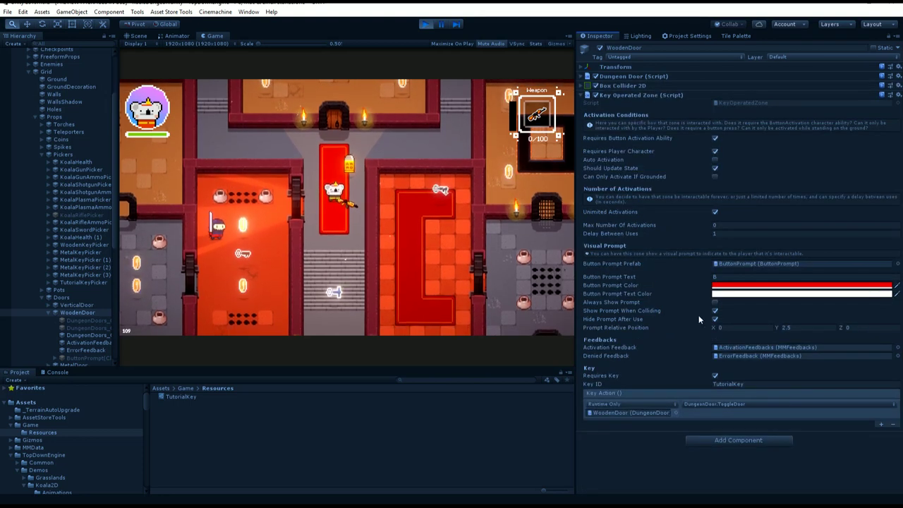
# - Stop the game and move the Scene view over to the chest room
pyautogui.click(425, 25)
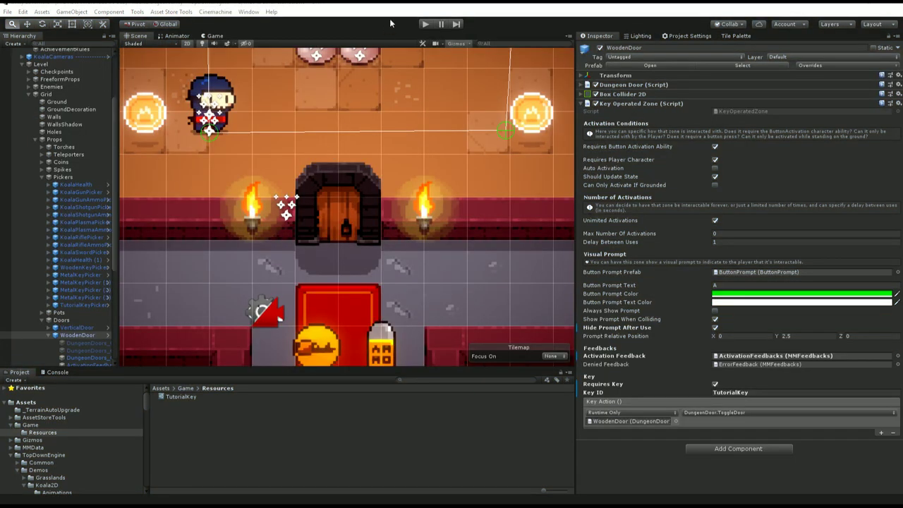
pyautogui.scroll(-3, 383, 184)
pyautogui.scroll(-4, 384, 184)
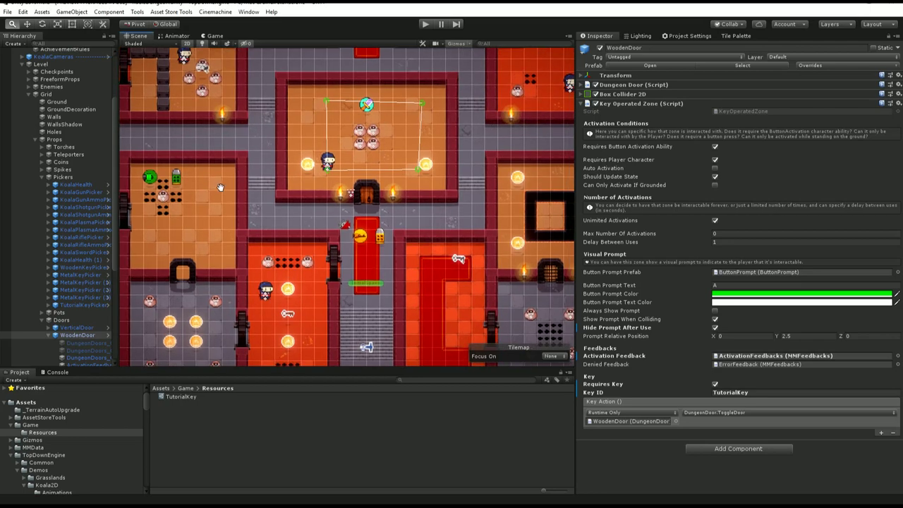
pyautogui.click(27, 24)
pyautogui.moveTo(349, 134); pyautogui.dragTo(396, 255, button='middle')
pyautogui.scroll(4, 353, 157)
# - Select the DungeonChest and ping it in the Hierarchy to show its Key Operated Zone
pyautogui.click(417, 178)
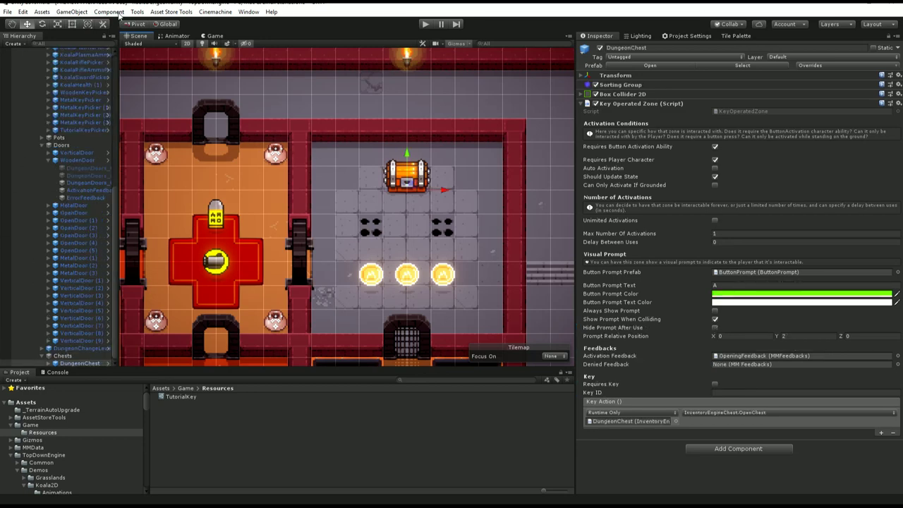
pyautogui.scroll(-4, 337, 258)
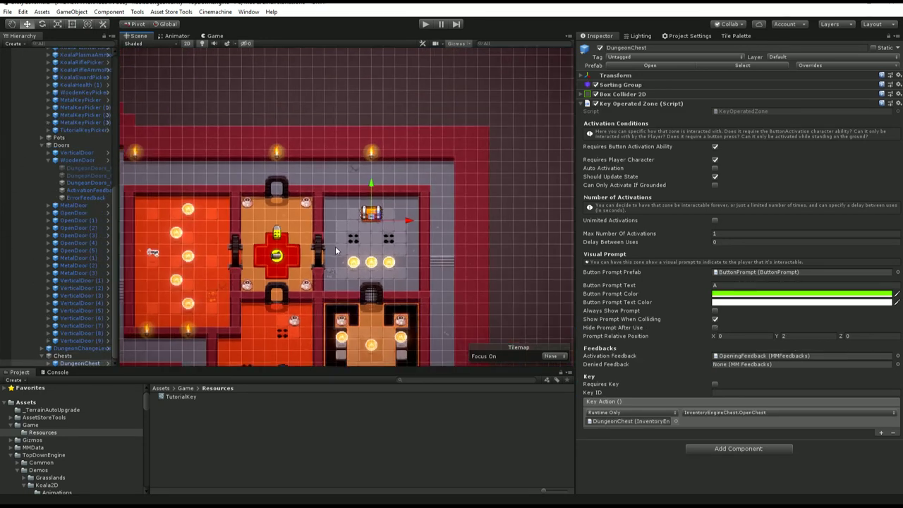
pyautogui.scroll(4, 364, 208)
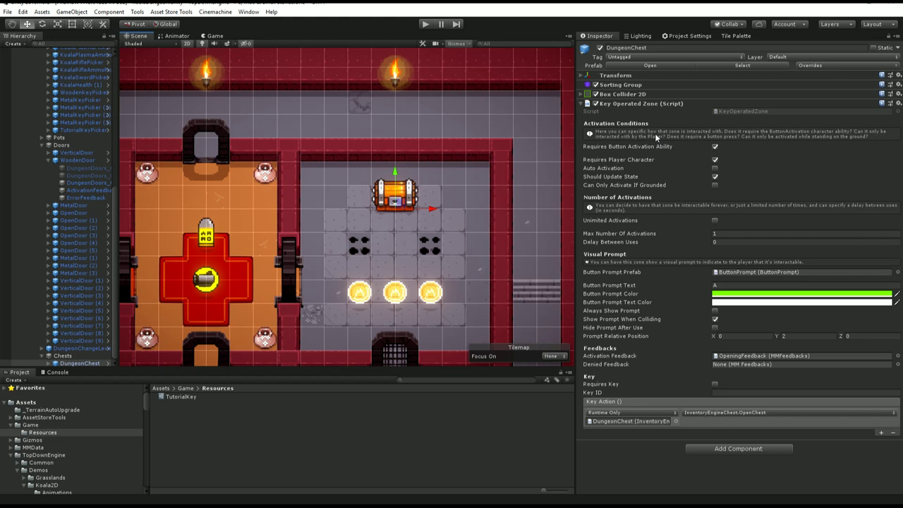
pyautogui.click(627, 421)
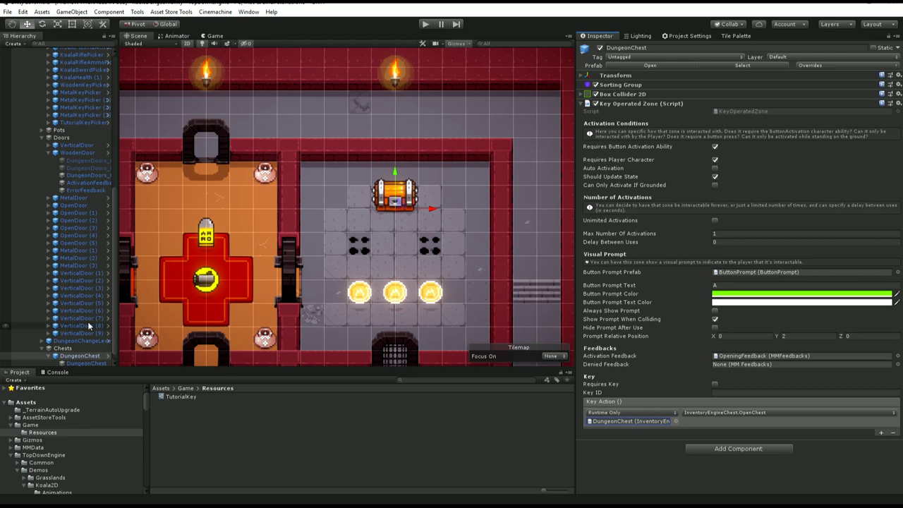
pyautogui.scroll(-1, 71, 325)
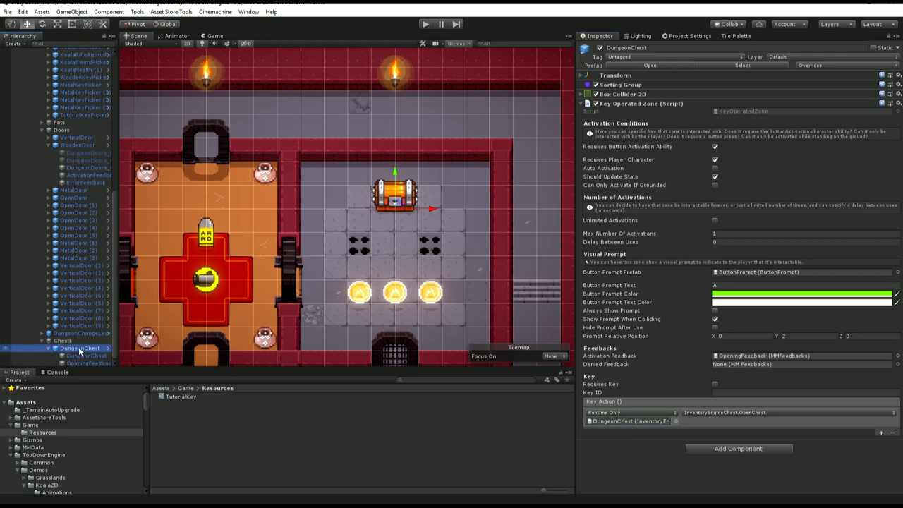
# - Select the child DungeonChest and collapse its Sprite Renderer, Animator and both Item Picker components
pyautogui.click(86, 356)
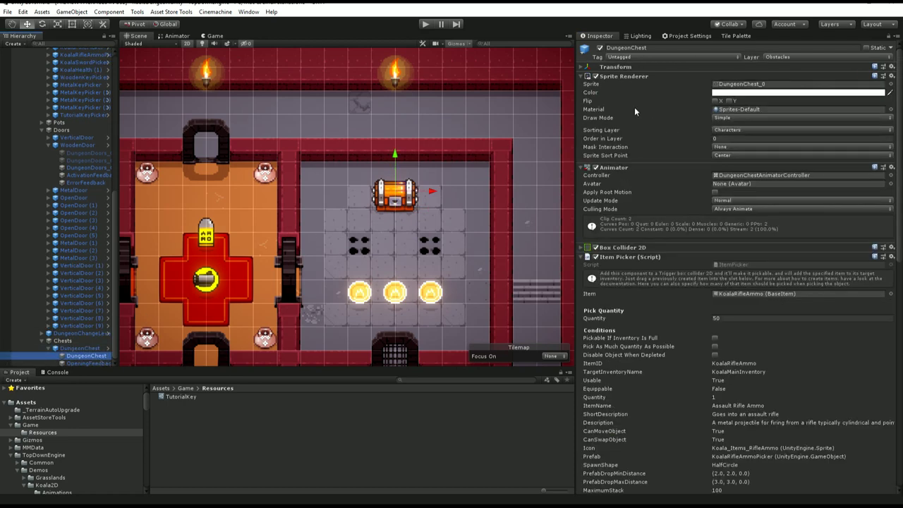
pyautogui.click(624, 76)
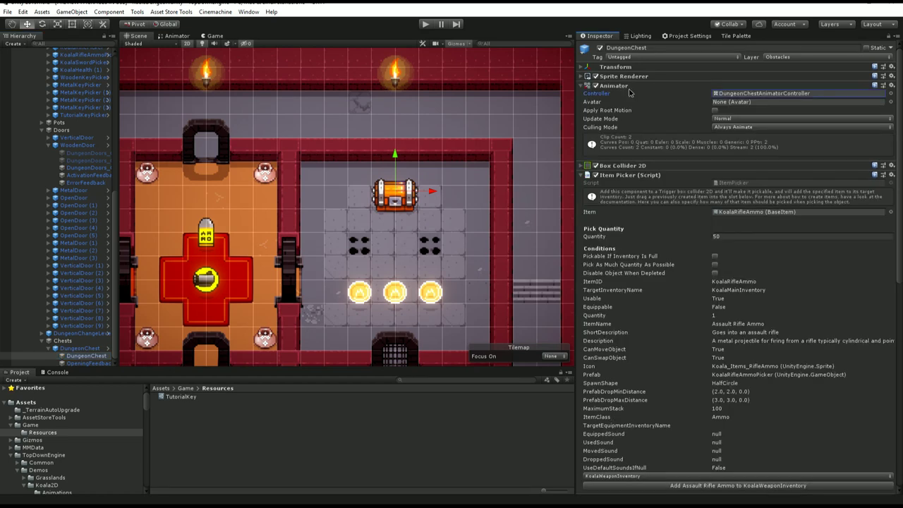
pyautogui.click(628, 86)
pyautogui.click(629, 105)
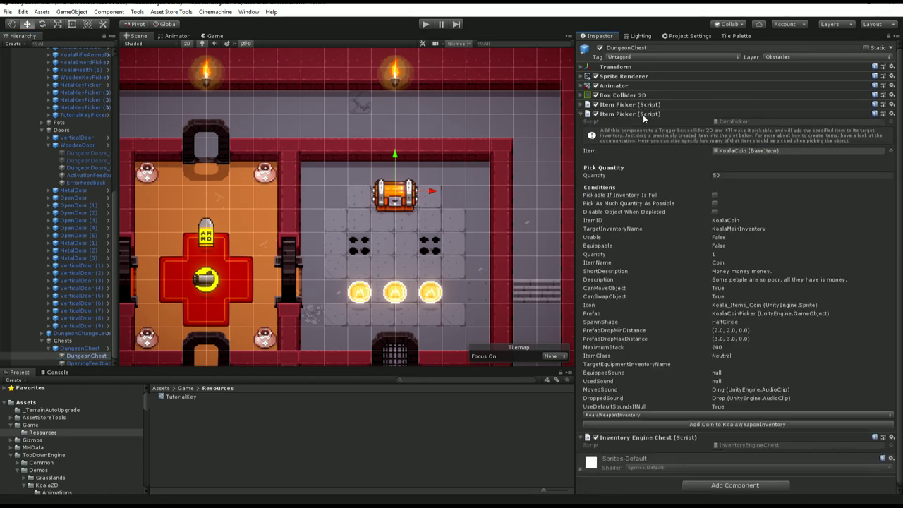
pyautogui.click(643, 114)
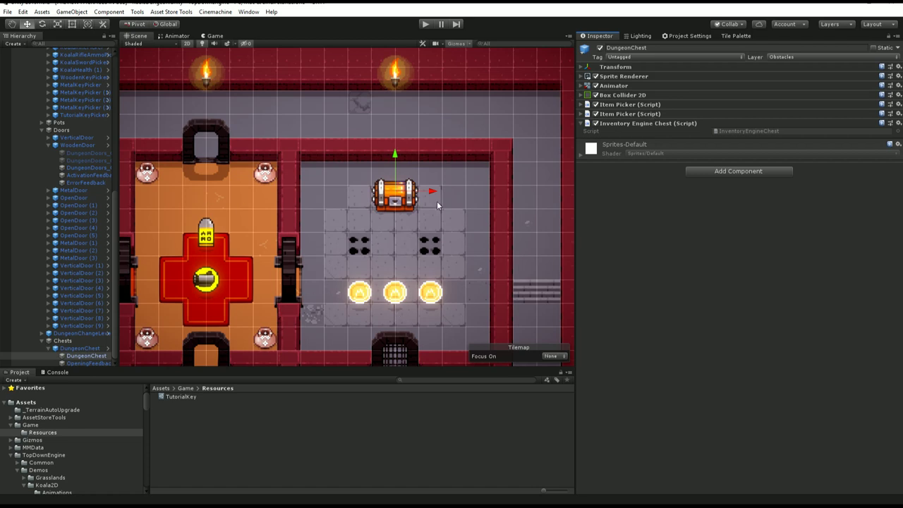
# - Review the coin and rifle-ammo Item Pickers, then open InventoryEngineChest in the code editor
pyautogui.click(625, 114)
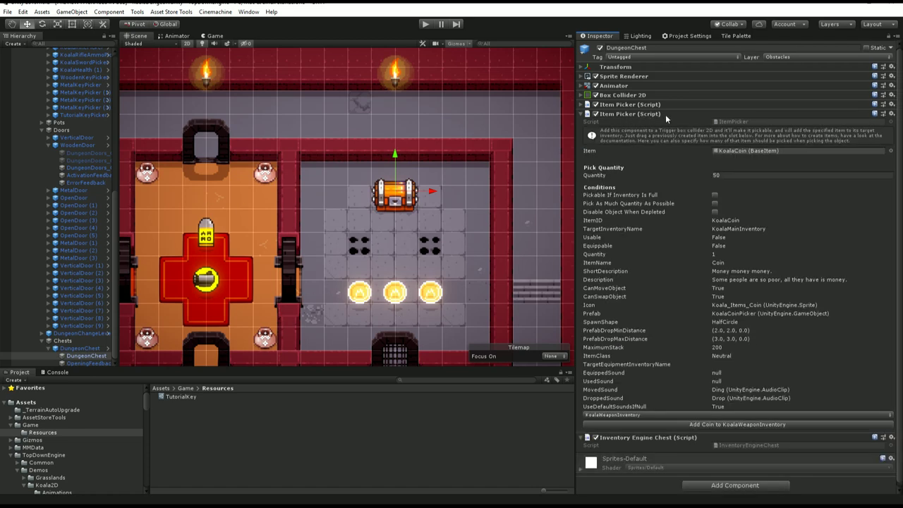
pyautogui.click(653, 104)
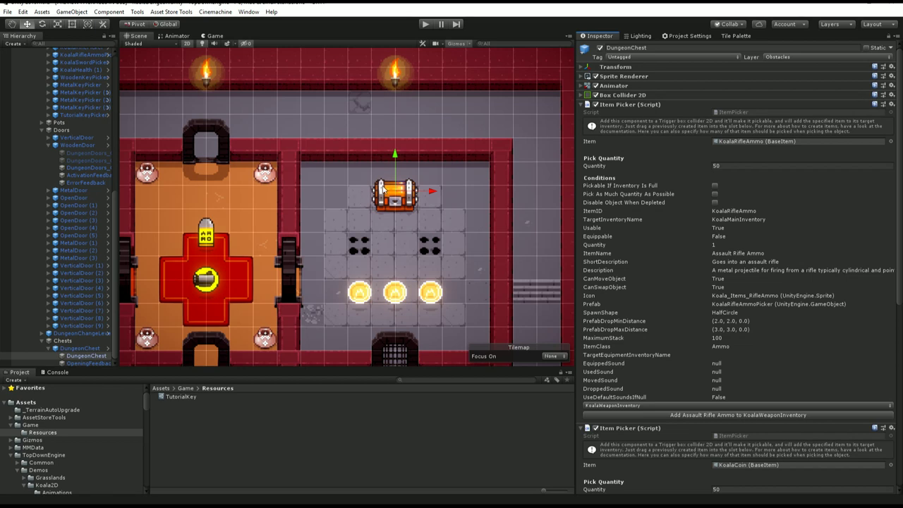
pyautogui.click(727, 166)
pyautogui.click(636, 106)
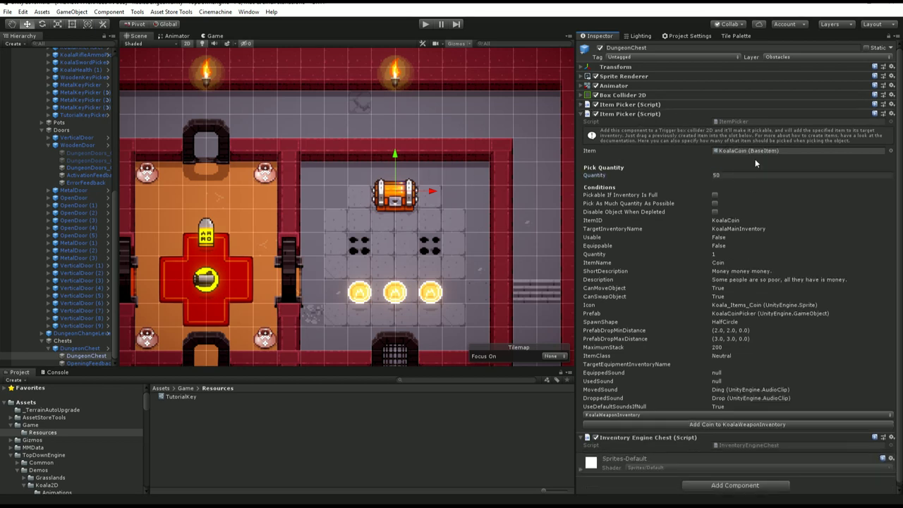
pyautogui.click(636, 115)
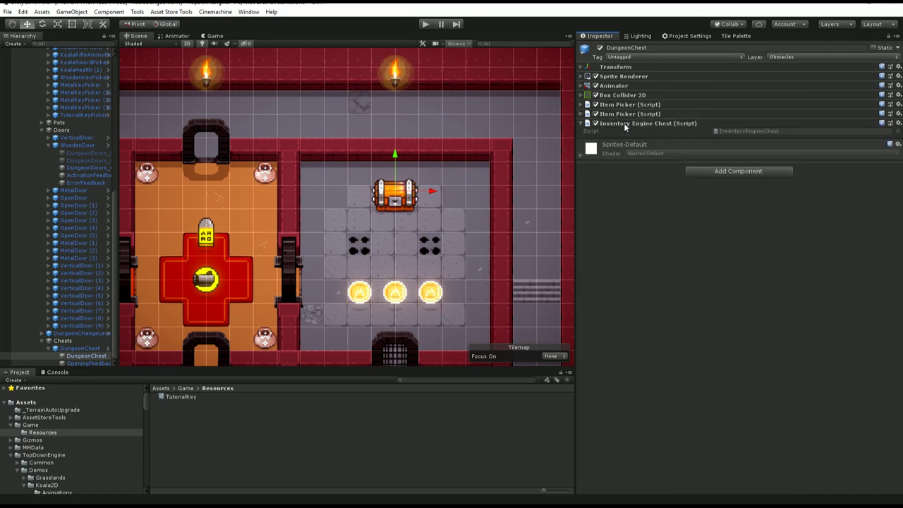
pyautogui.doubleClick(740, 131)
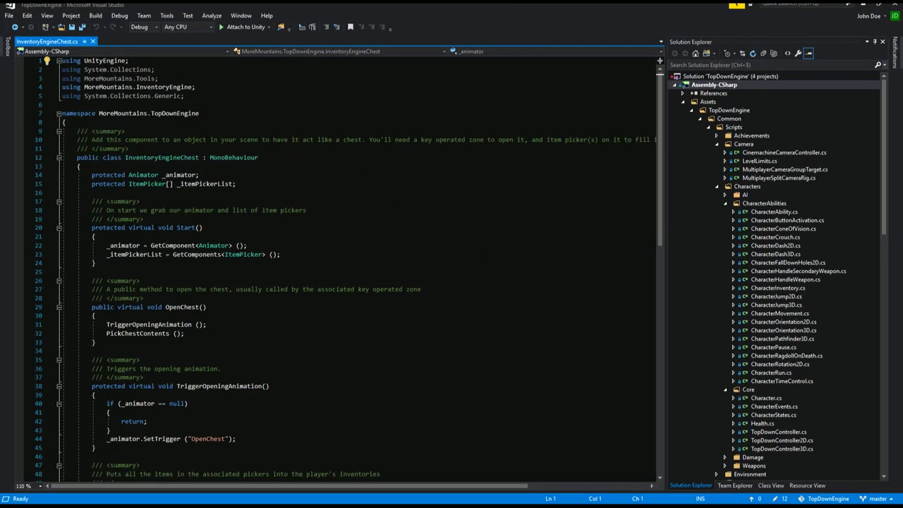
pyautogui.scroll(-2, 338, 268)
pyautogui.scroll(-3, 345, 268)
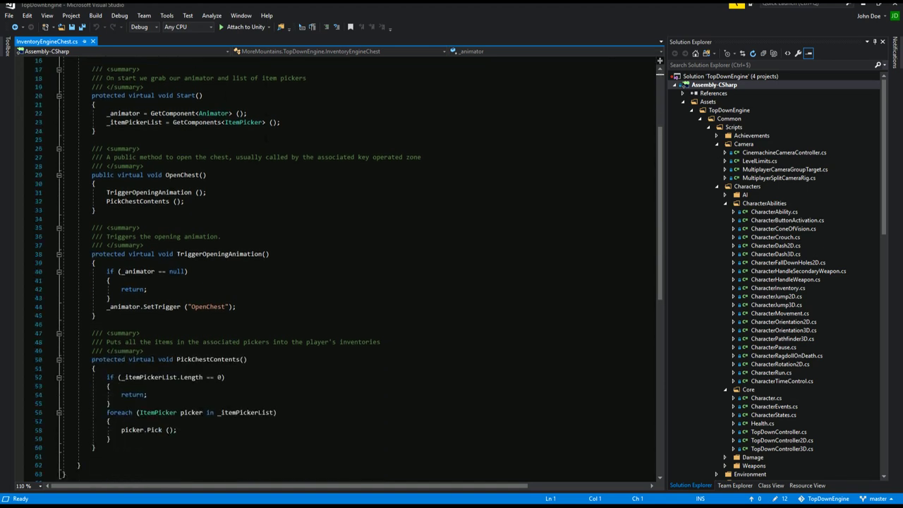
pyautogui.click(198, 174)
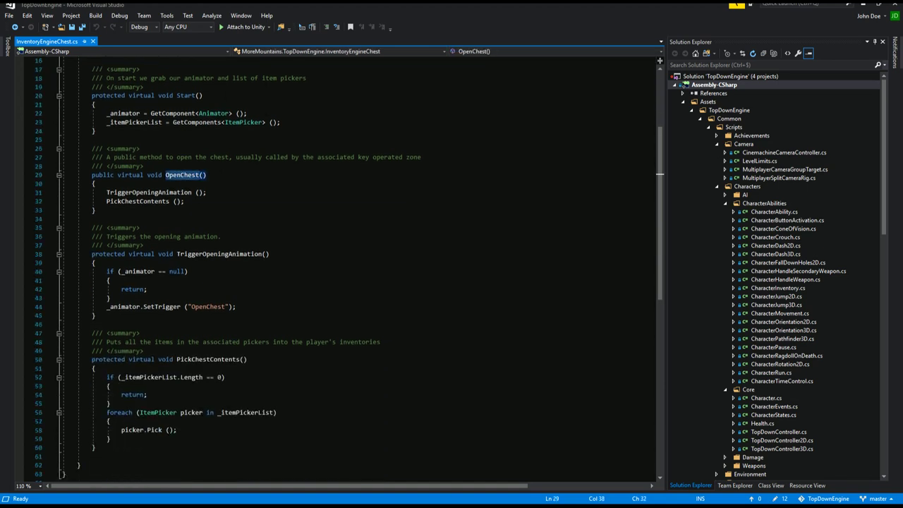
pyautogui.doubleClick(185, 193)
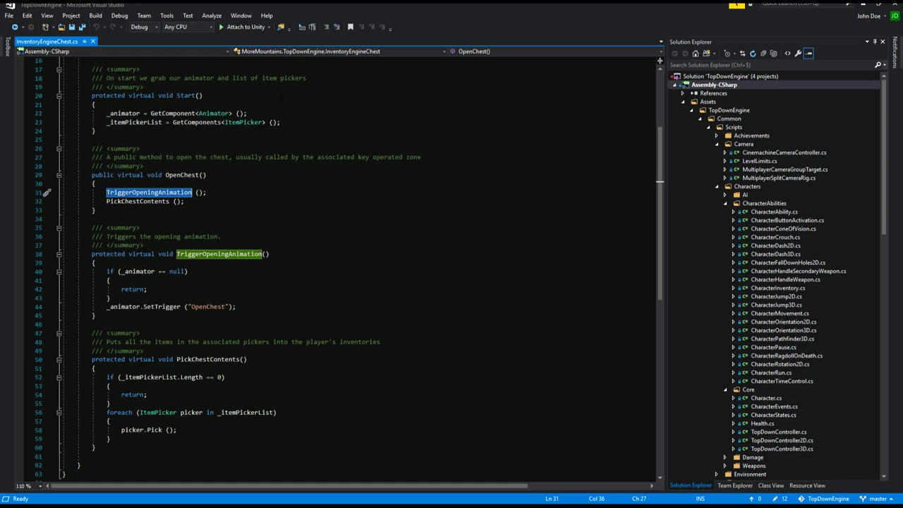
pyautogui.doubleClick(138, 201)
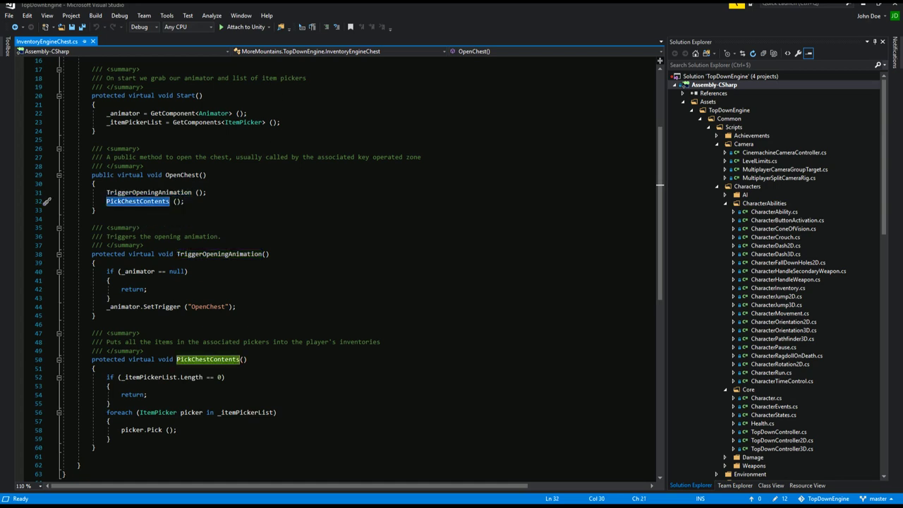
pyautogui.moveTo(107, 412); pyautogui.dragTo(111, 438)
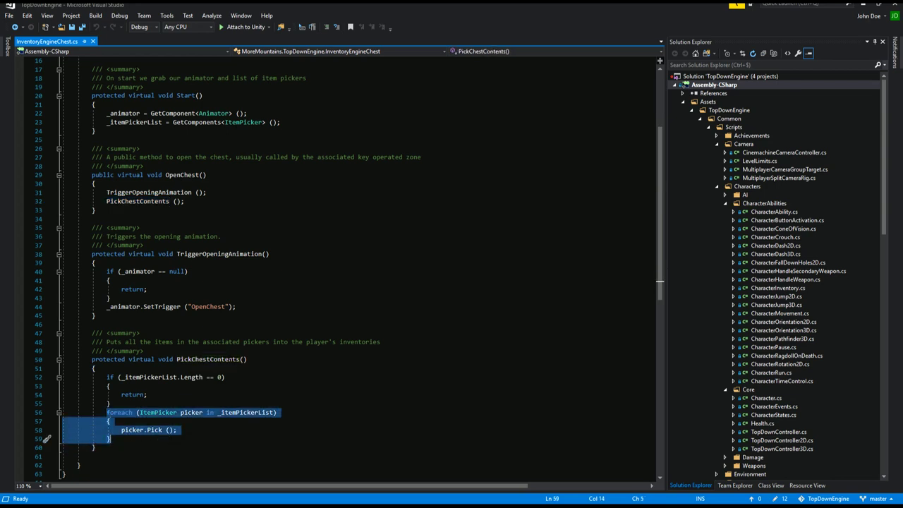
pyautogui.doubleClick(154, 430)
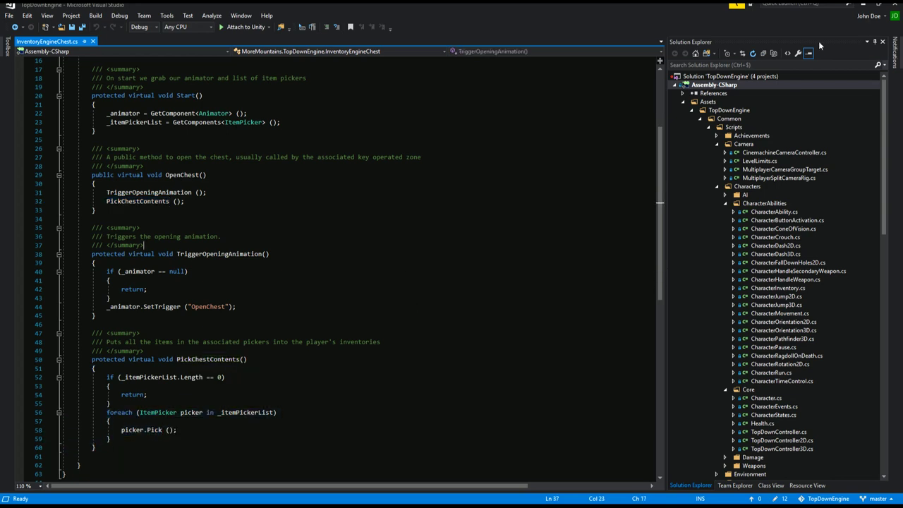
pyautogui.hotkey('alt', 'Tab')
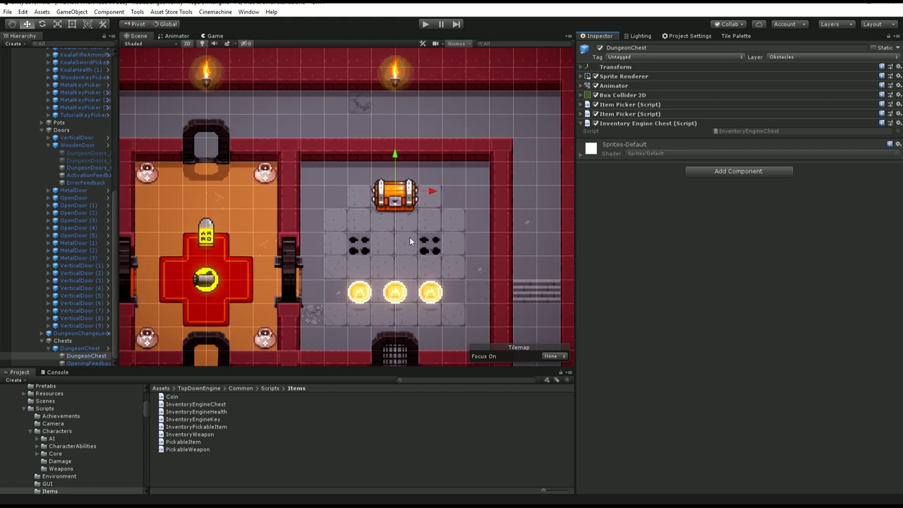
# - Tick Requires Key on the parent DungeonChest, set Key ID to TutorialKey, and start the game
pyautogui.click(78, 347)
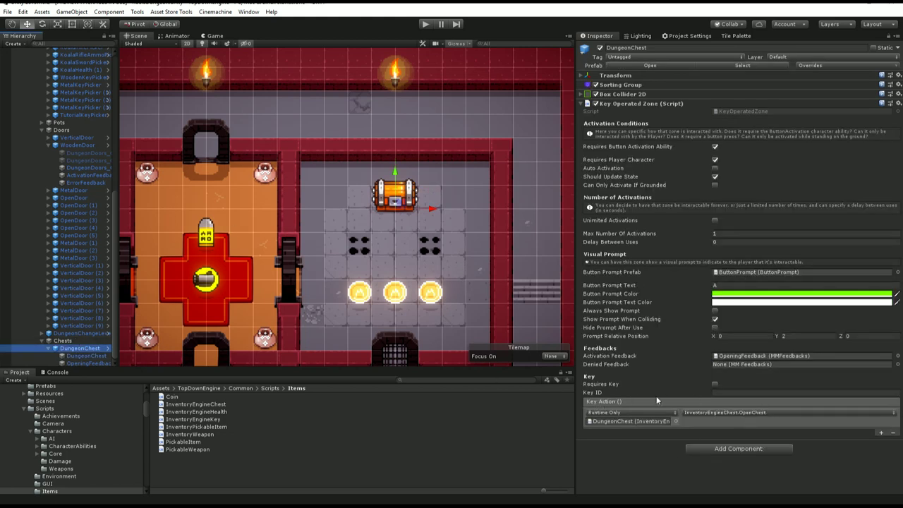
pyautogui.click(715, 384)
pyautogui.click(737, 393)
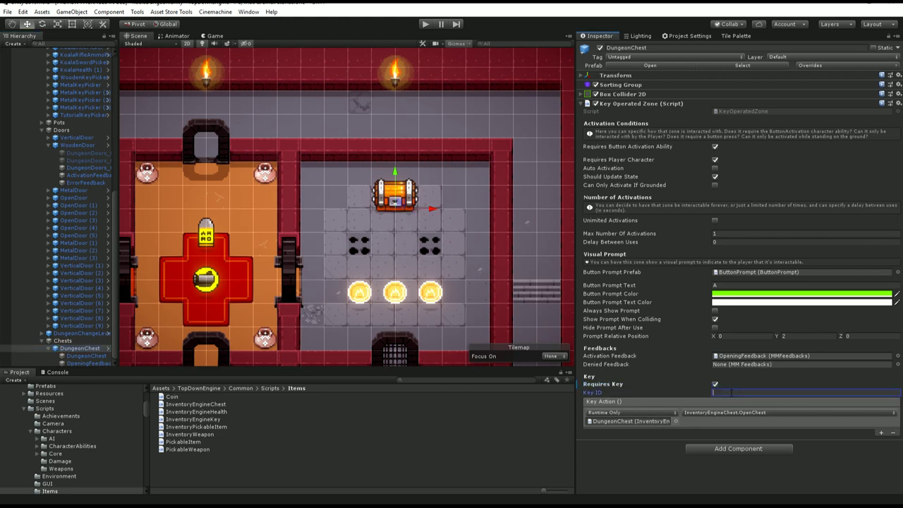
pyautogui.write('TutorialKey')
pyautogui.click(423, 24)
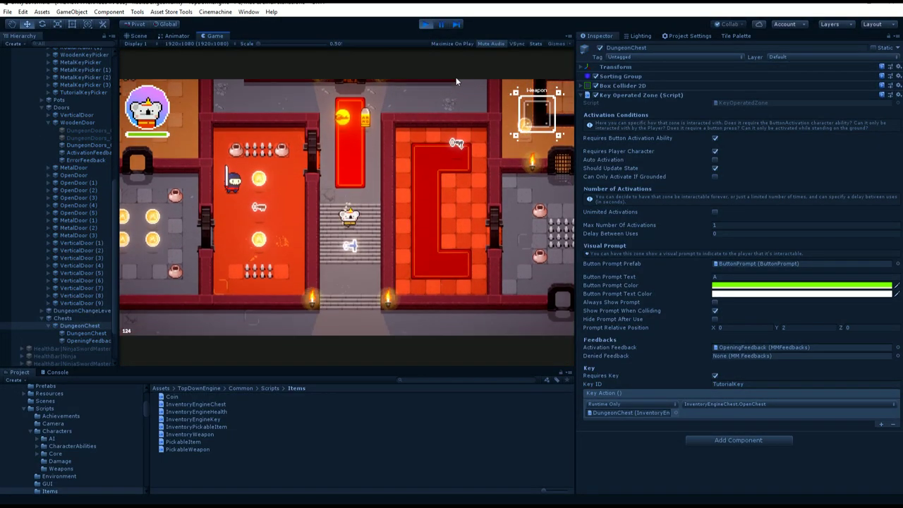
# - Walk the character to the chest room and check the Handgun Ammo and Coin items in the inventory
pyautogui.press('Down')
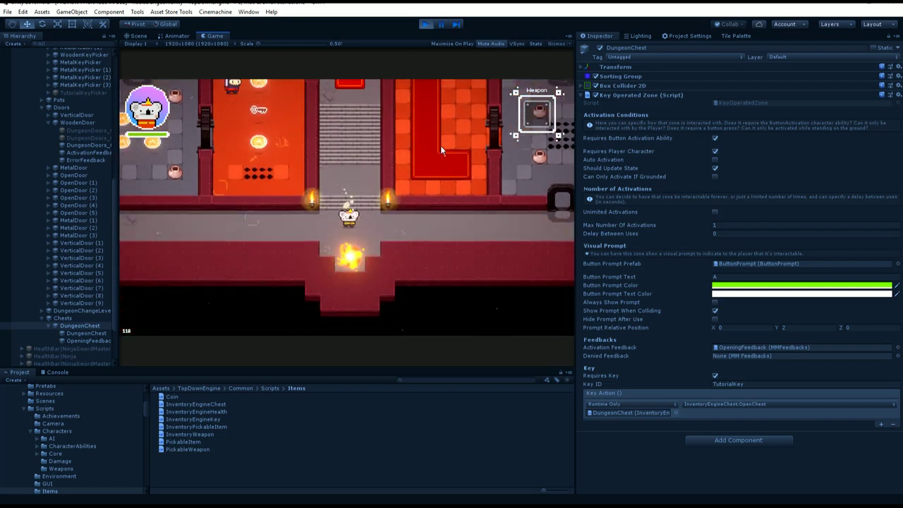
pyautogui.press('Right')
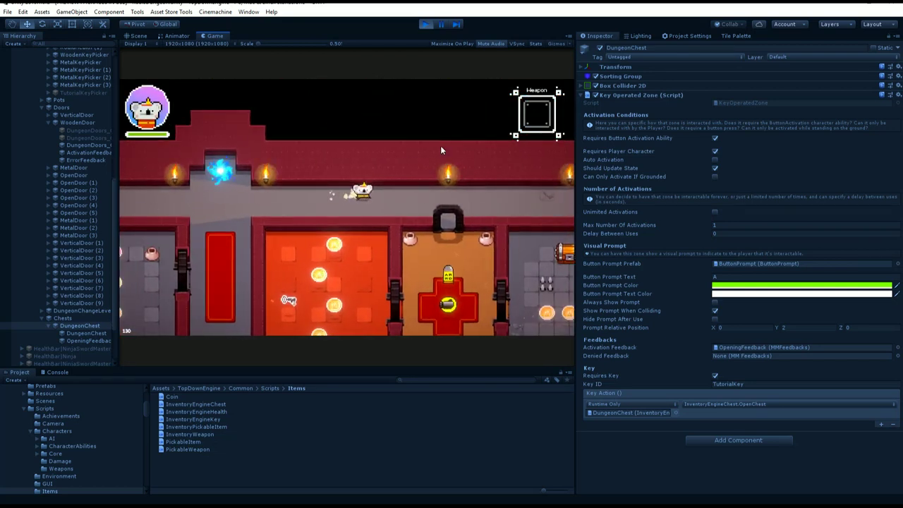
pyautogui.press('Down')
pyautogui.press('Right')
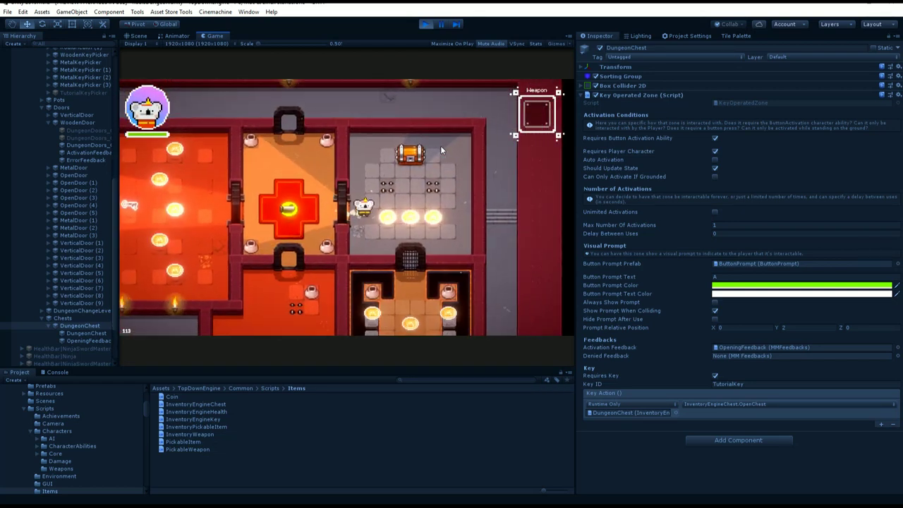
pyautogui.press('i')
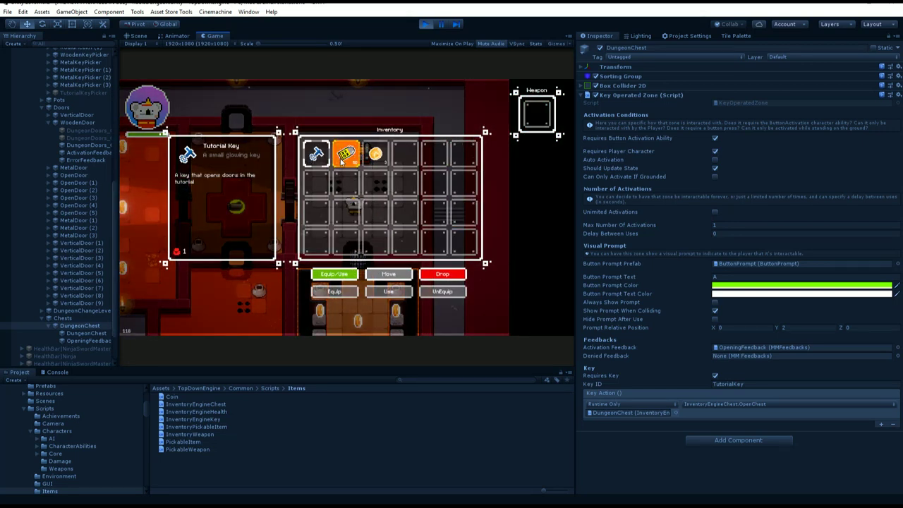
pyautogui.click(351, 159)
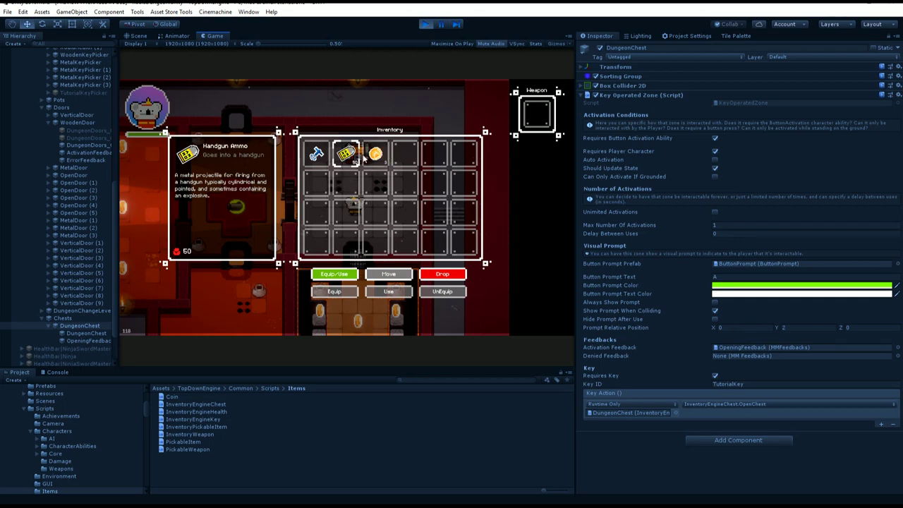
pyautogui.click(368, 158)
pyautogui.press('i')
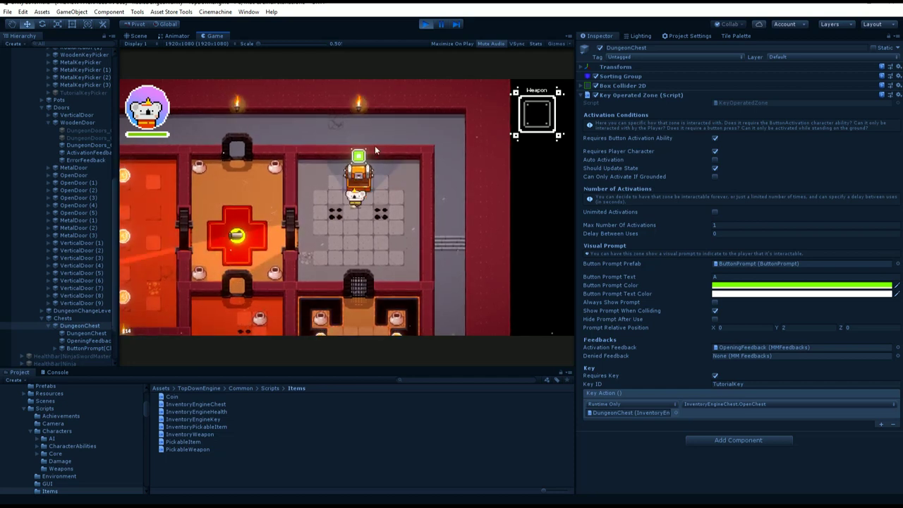
# - Unlock the chest with the key, verify the added coins in the inventory, and stop the playtest
pyautogui.press('s')
pyautogui.press('w')
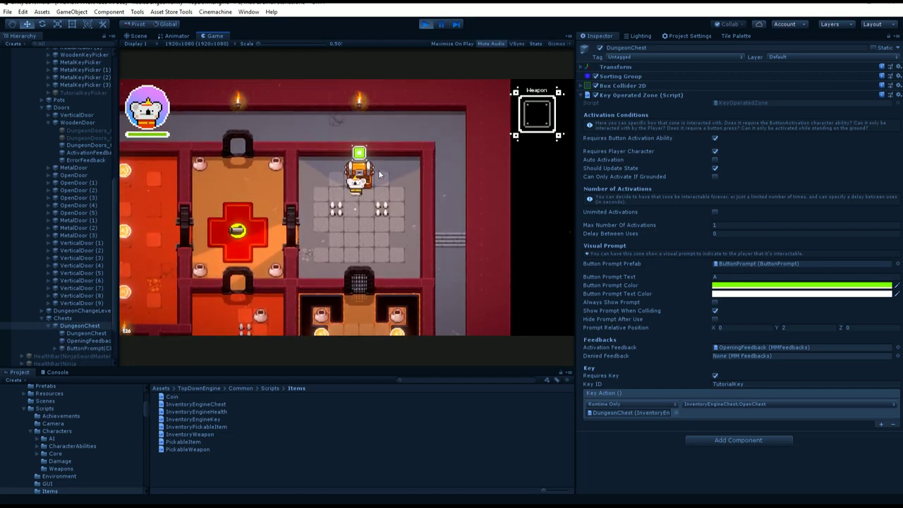
pyautogui.press('space')
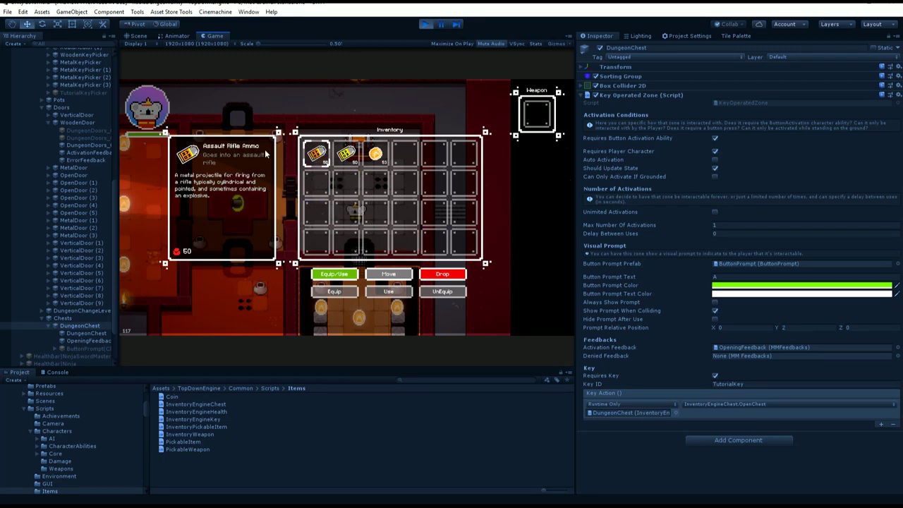
pyautogui.click(377, 154)
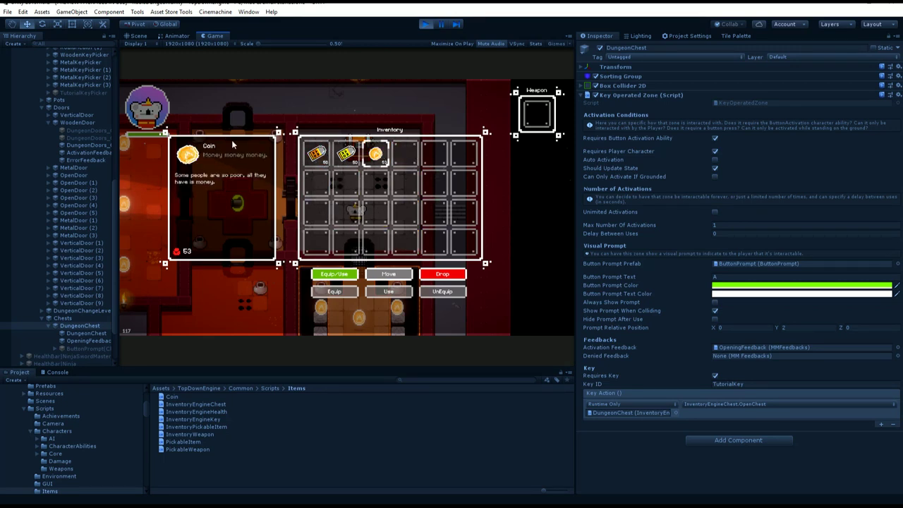
pyautogui.press('i')
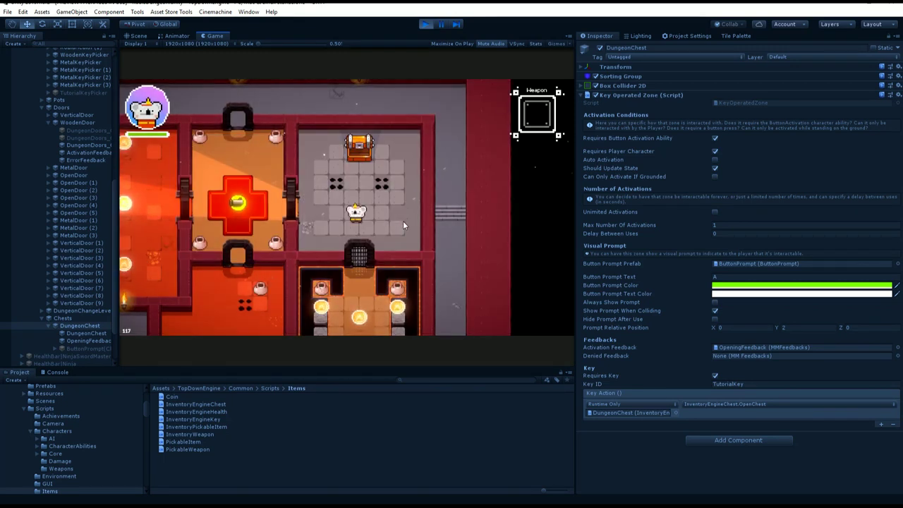
pyautogui.click(424, 25)
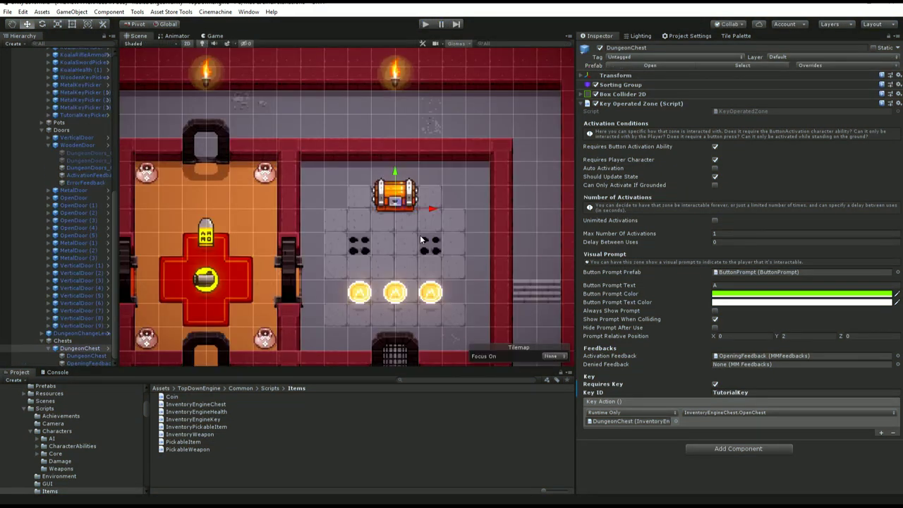